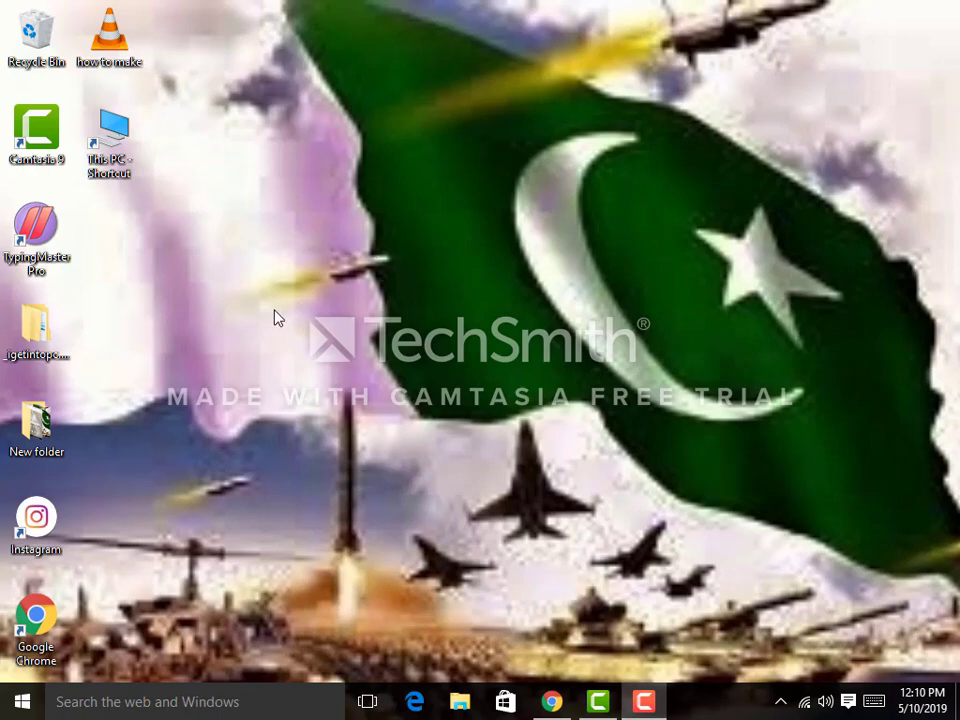
Step: Launch Google Chrome from the taskbar to a New Tab page
{"action": "left_click", "coordinate": [552, 702]}
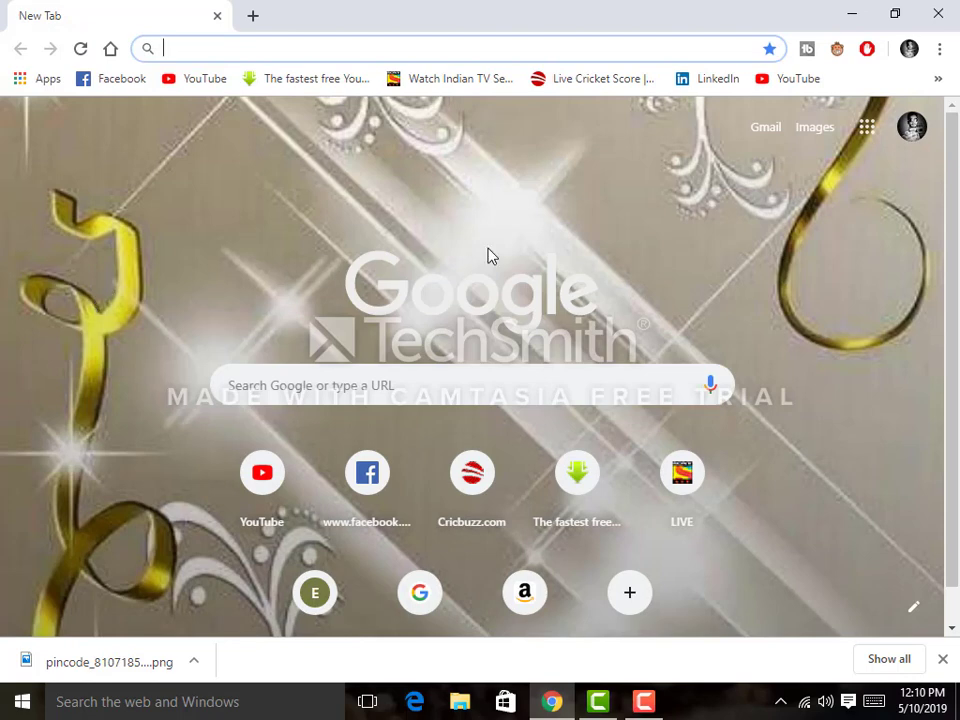
Step: Open the pcwonderland BurnAware Professional 12 bookmark and scroll down to its download section
{"action": "left_click", "coordinate": [937, 82]}
{"action": "scroll", "coordinate": [388, 294], "scroll_direction": "down", "scroll_amount": 2}
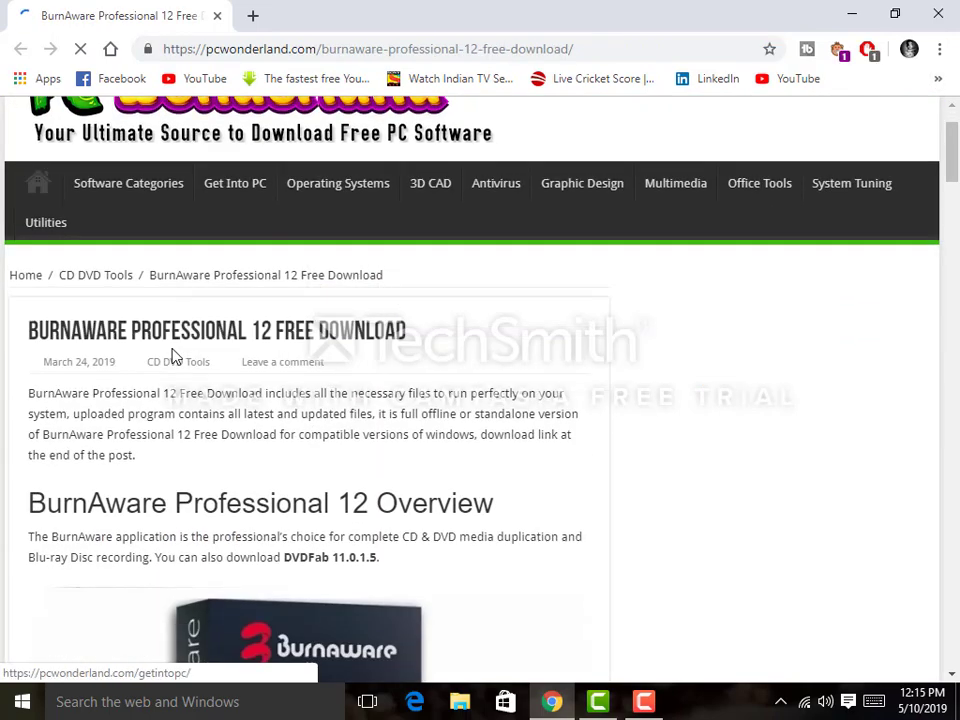
{"action": "scroll", "coordinate": [173, 355], "scroll_direction": "down", "scroll_amount": 5}
{"action": "scroll", "coordinate": [174, 356], "scroll_direction": "down", "scroll_amount": 3}
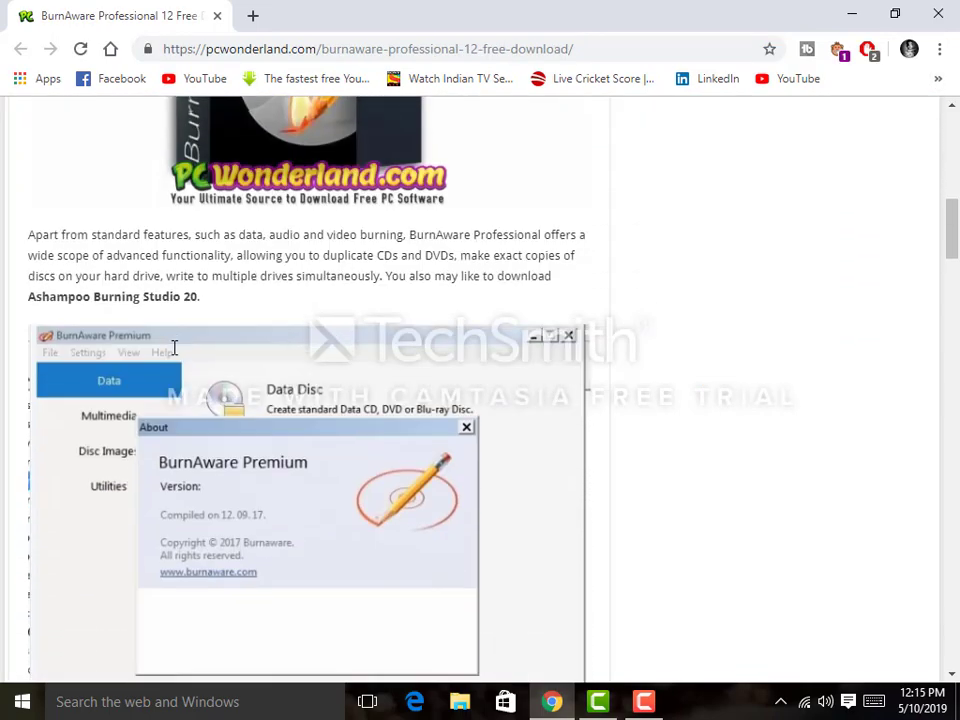
{"action": "scroll", "coordinate": [173, 350], "scroll_direction": "down", "scroll_amount": 7}
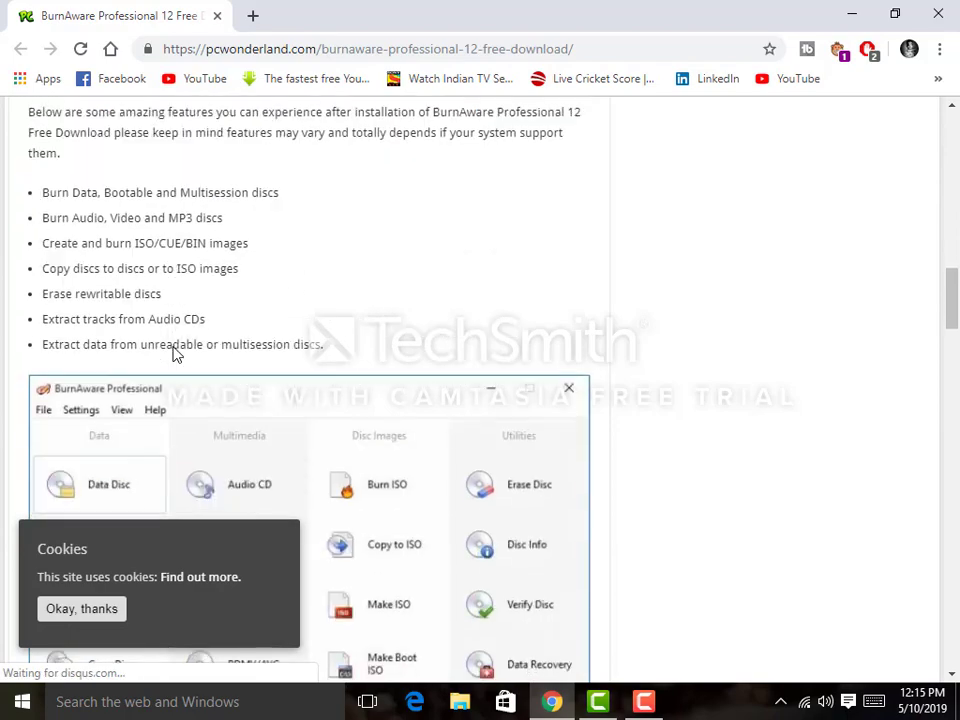
{"action": "scroll", "coordinate": [173, 354], "scroll_direction": "down", "scroll_amount": 8}
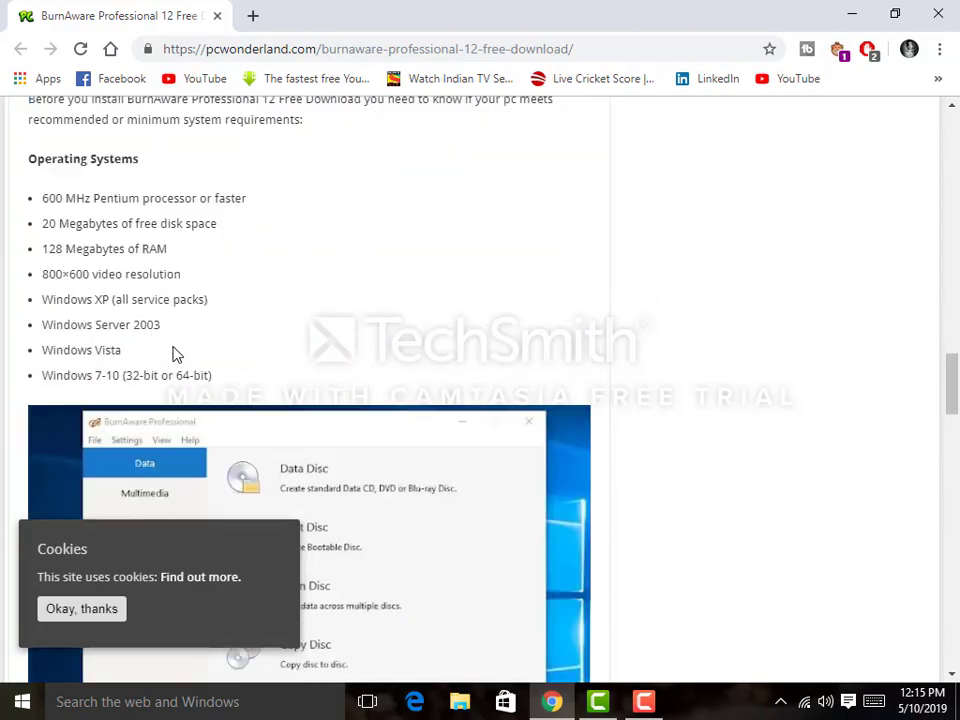
{"action": "scroll", "coordinate": [173, 355], "scroll_direction": "down", "scroll_amount": 10}
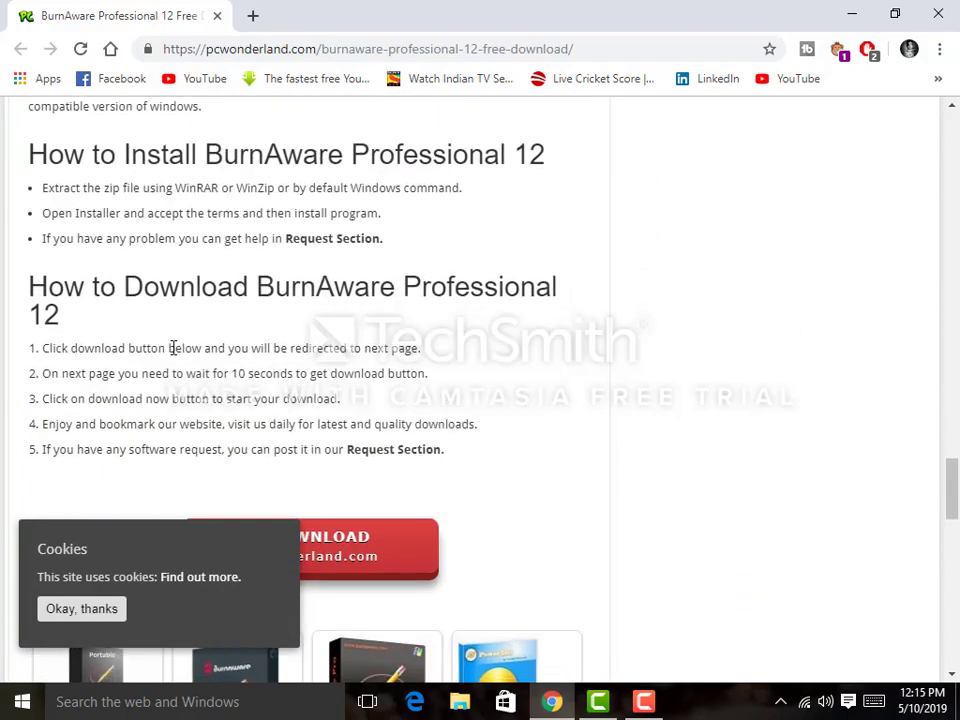
{"action": "scroll", "coordinate": [173, 348], "scroll_direction": "down", "scroll_amount": 2}
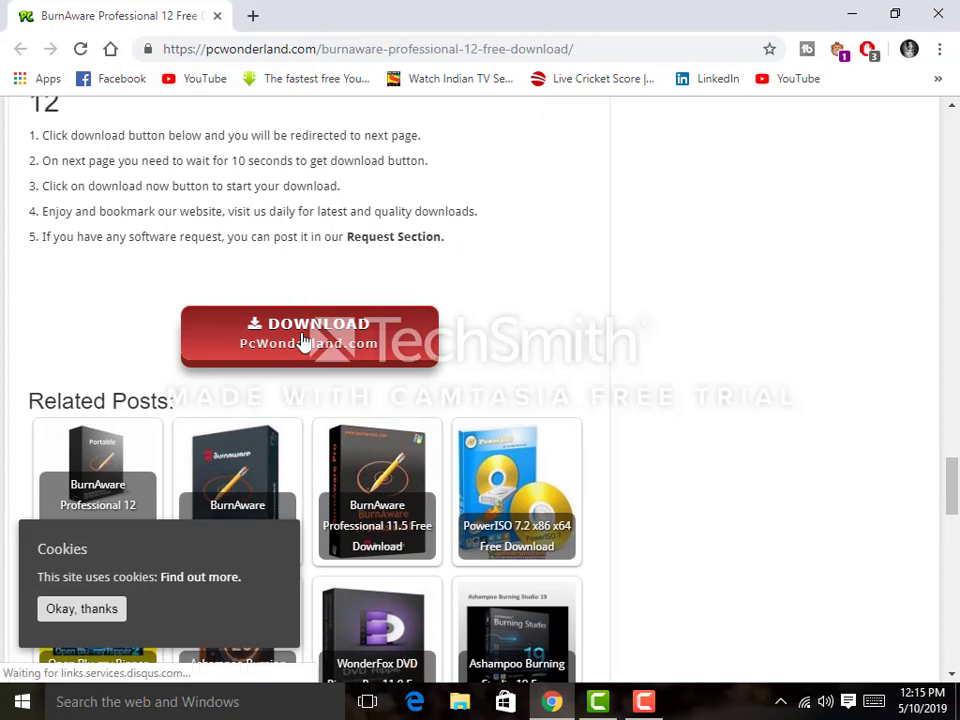
Step: Download PcWonderland.com_BurnAware_Professional_12.zip (10.0 MB) from the file host after its countdown
{"action": "left_click", "coordinate": [303, 341]}
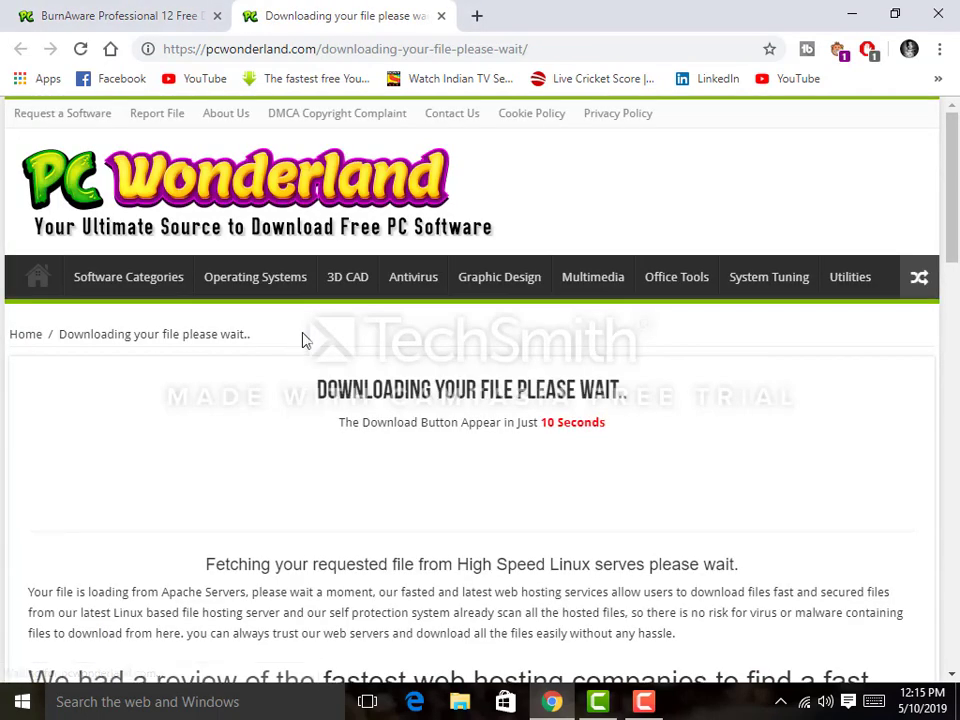
{"action": "scroll", "coordinate": [303, 341], "scroll_direction": "down", "scroll_amount": 3}
{"action": "scroll", "coordinate": [371, 302], "scroll_direction": "up", "scroll_amount": 2}
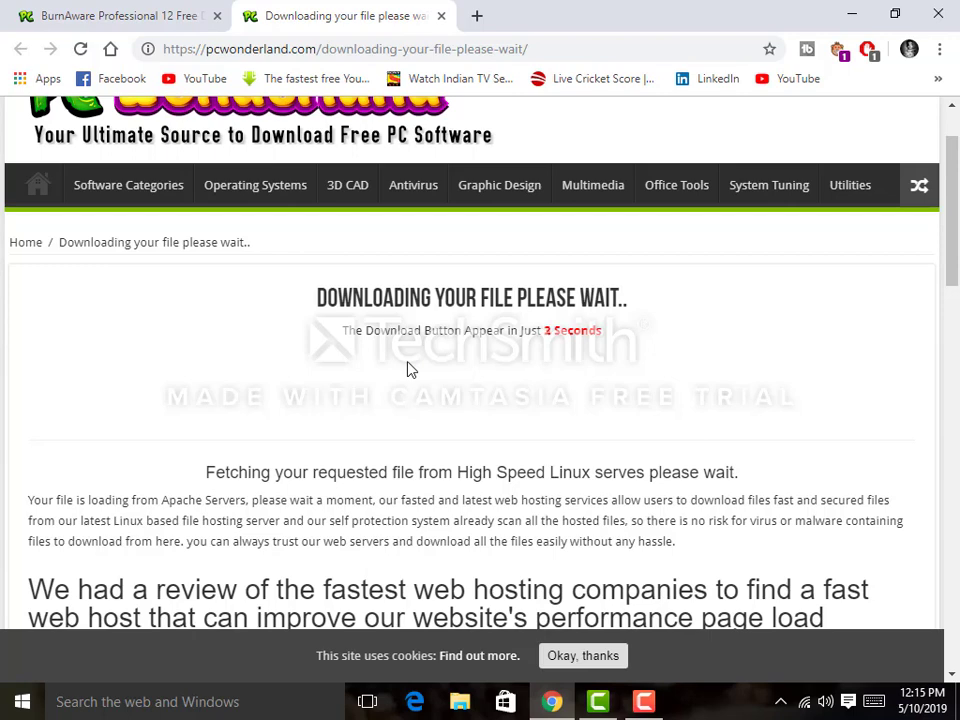
{"action": "left_click", "coordinate": [434, 385]}
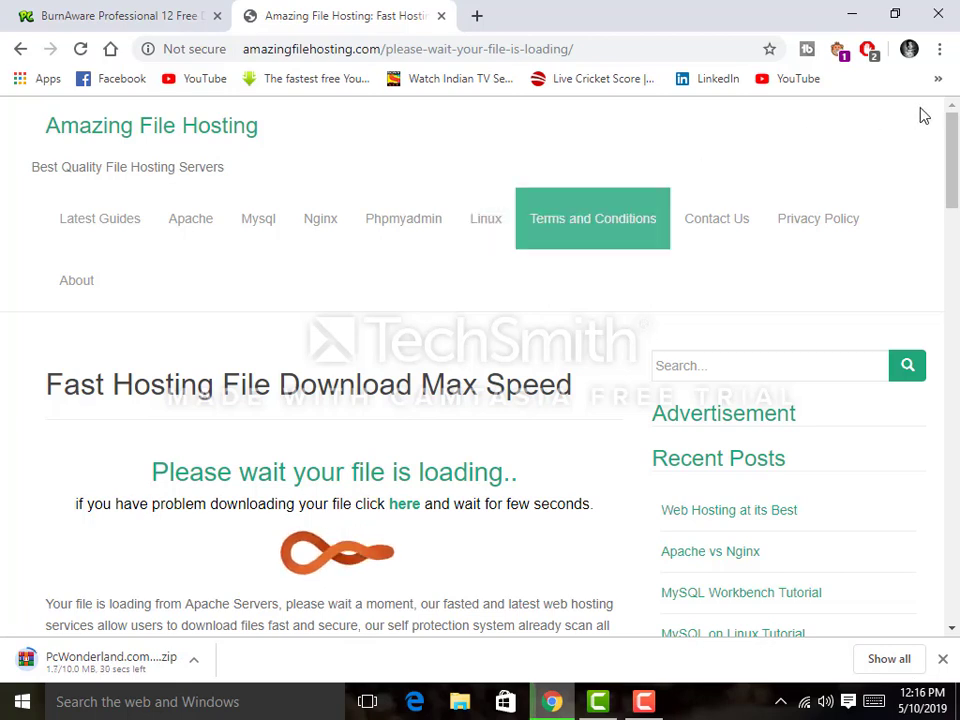
{"action": "left_click", "coordinate": [939, 49]}
Step: Let the BurnAware zip finish in Chrome's Downloads list, then reveal it in its folder
{"action": "left_click", "coordinate": [810, 176]}
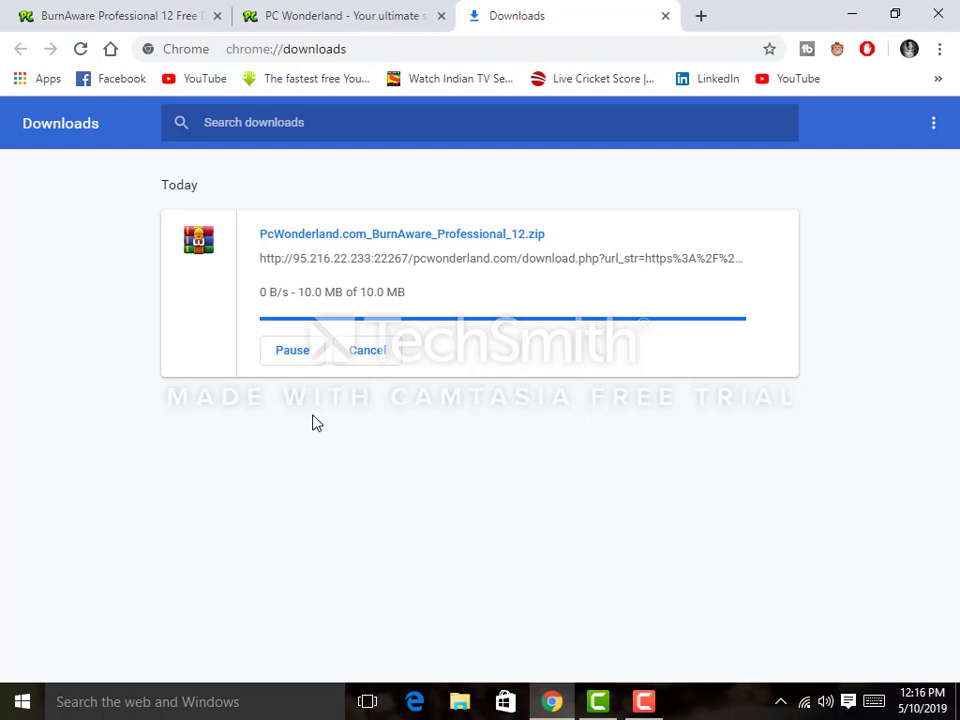
{"action": "double_click", "coordinate": [312, 423]}
{"action": "left_click", "coordinate": [292, 352]}
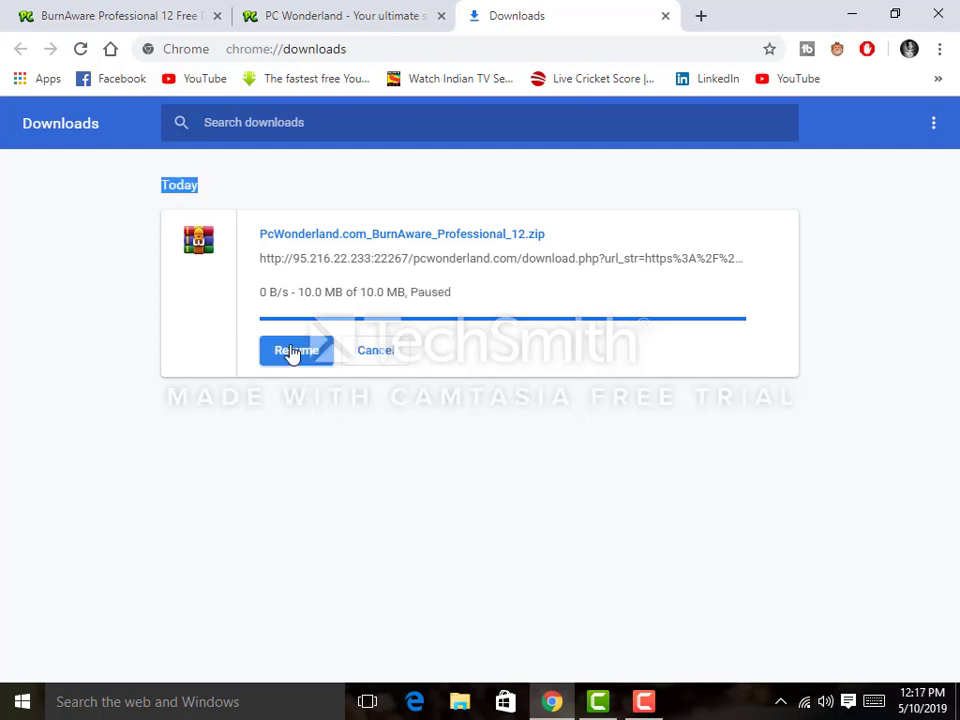
{"action": "left_click", "coordinate": [292, 352]}
{"action": "left_click", "coordinate": [311, 301]}
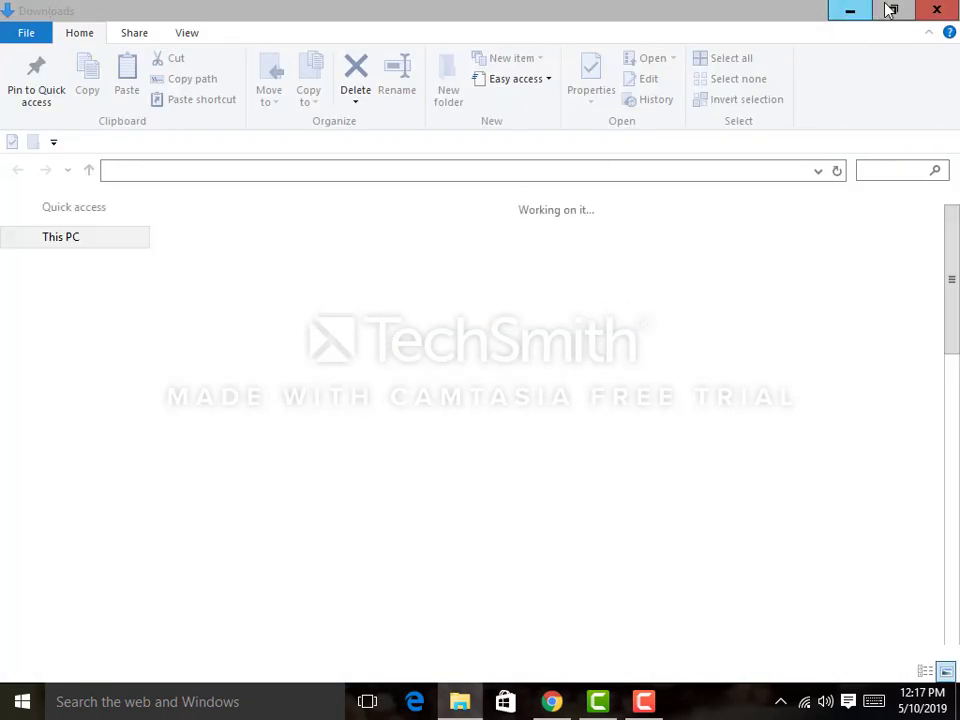
Step: Show the 58-item Downloads folder in a small window over the desktop, with Chrome minimized
{"action": "double_click", "coordinate": [778, 10]}
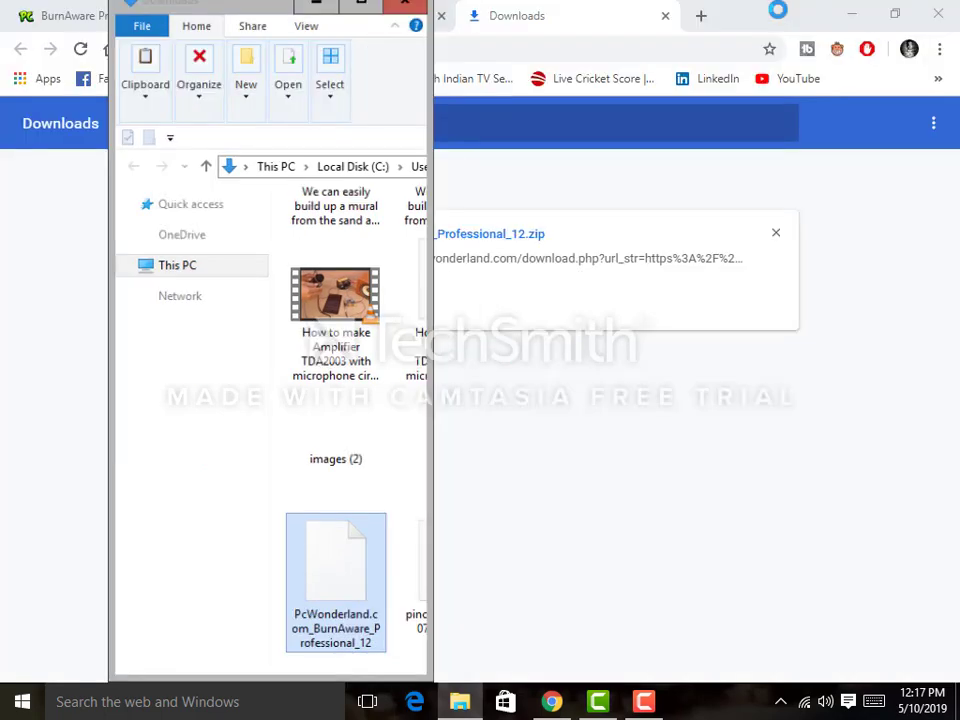
{"action": "left_click", "coordinate": [850, 13]}
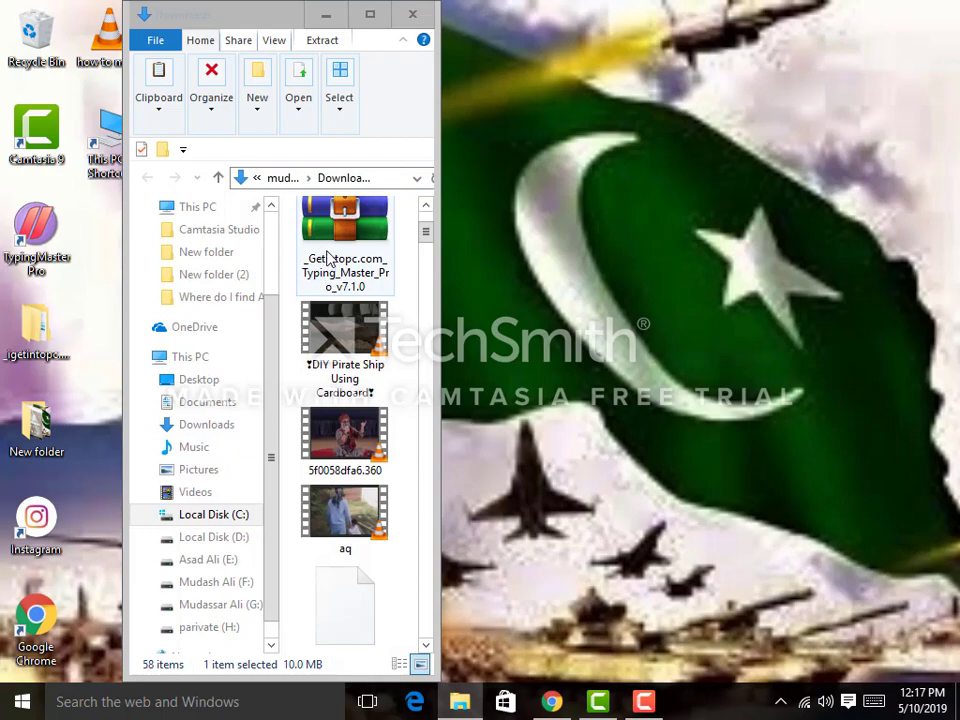
{"action": "left_click", "coordinate": [370, 13]}
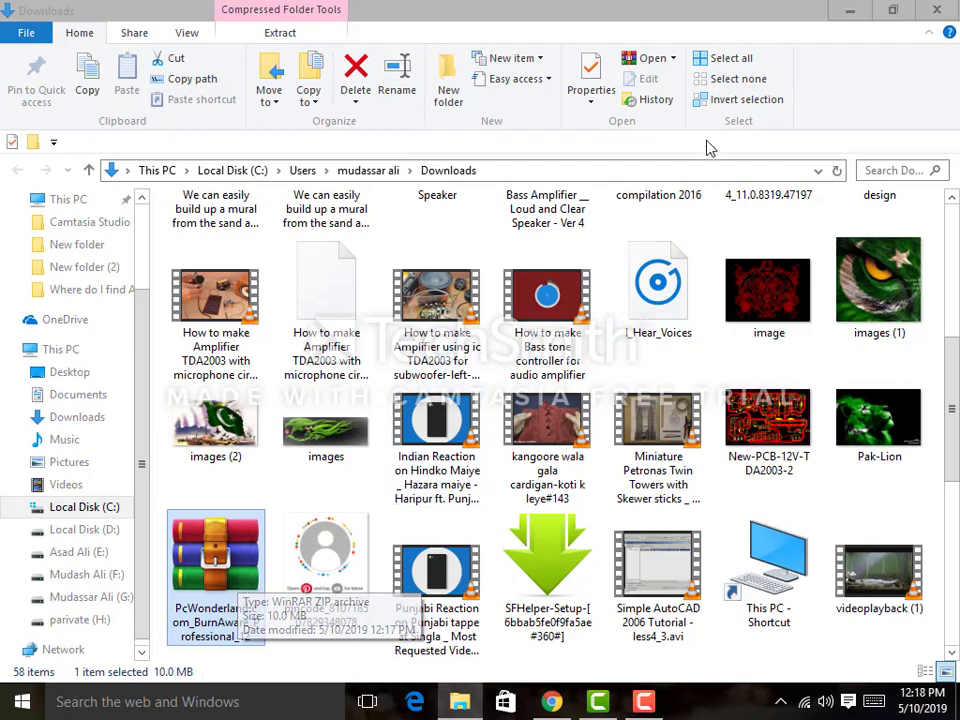
{"action": "left_click", "coordinate": [892, 10]}
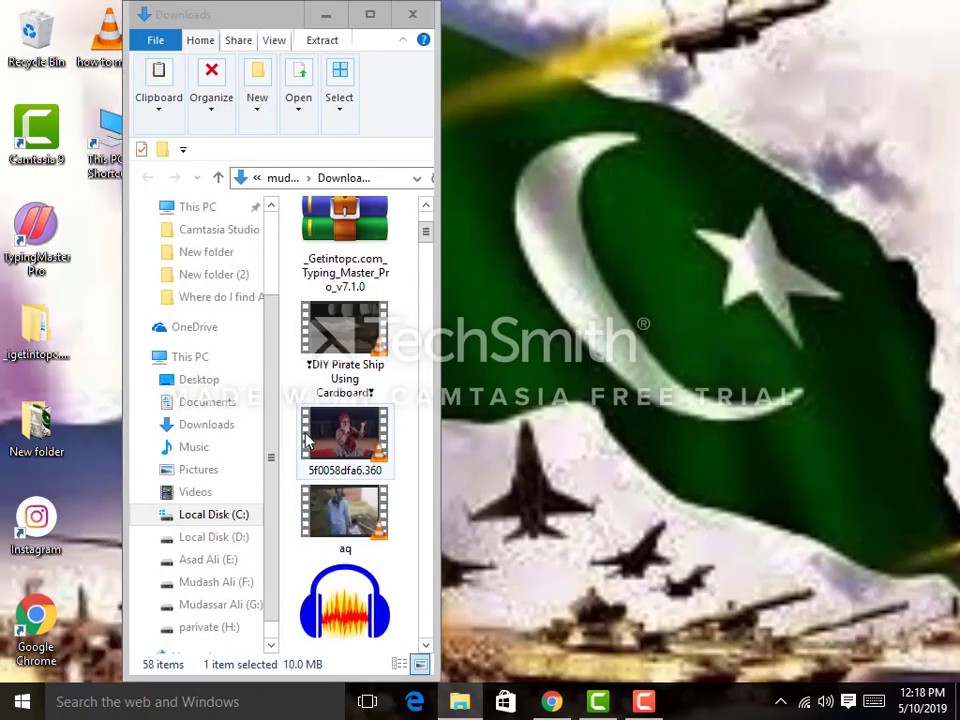
{"action": "scroll", "coordinate": [306, 435], "scroll_direction": "up", "scroll_amount": 2}
{"action": "scroll", "coordinate": [312, 440], "scroll_direction": "down", "scroll_amount": 10}
{"action": "scroll", "coordinate": [310, 445], "scroll_direction": "down", "scroll_amount": 15}
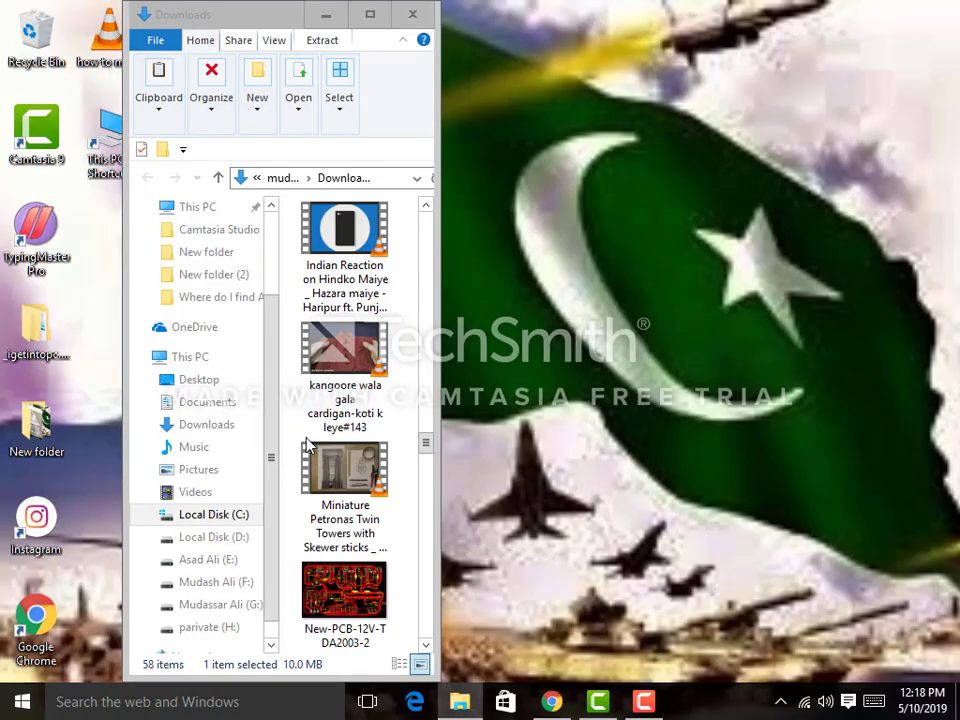
{"action": "scroll", "coordinate": [310, 450], "scroll_direction": "down", "scroll_amount": 5}
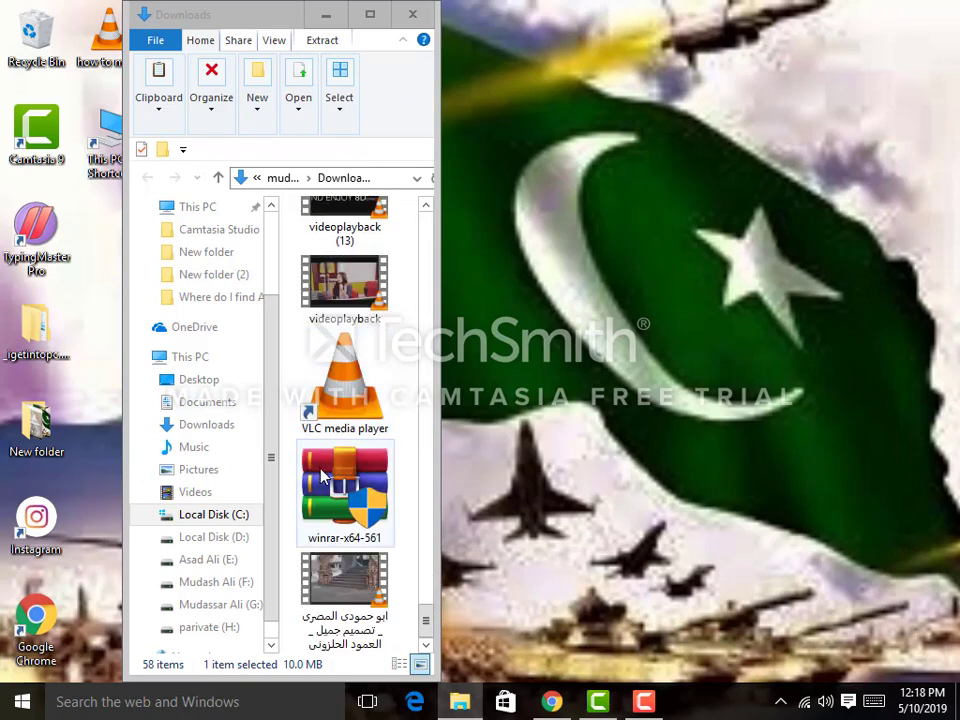
{"action": "scroll", "coordinate": [318, 468], "scroll_direction": "up", "scroll_amount": 10}
{"action": "scroll", "coordinate": [322, 475], "scroll_direction": "up", "scroll_amount": 8}
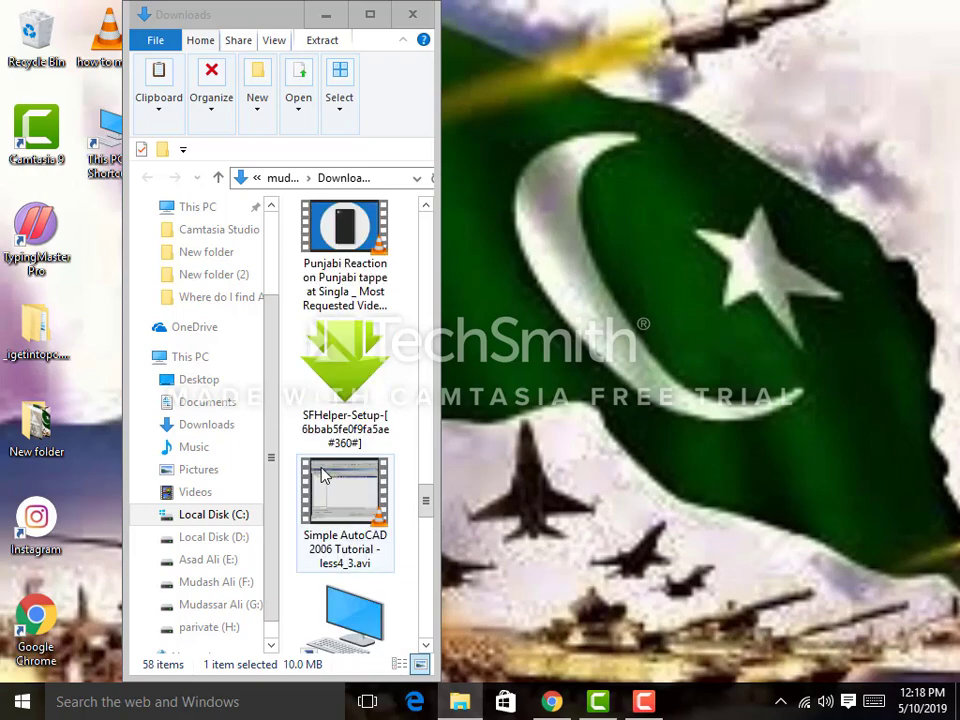
{"action": "left_click_drag", "start_coordinate": [335, 545], "coordinate": [619, 456]}
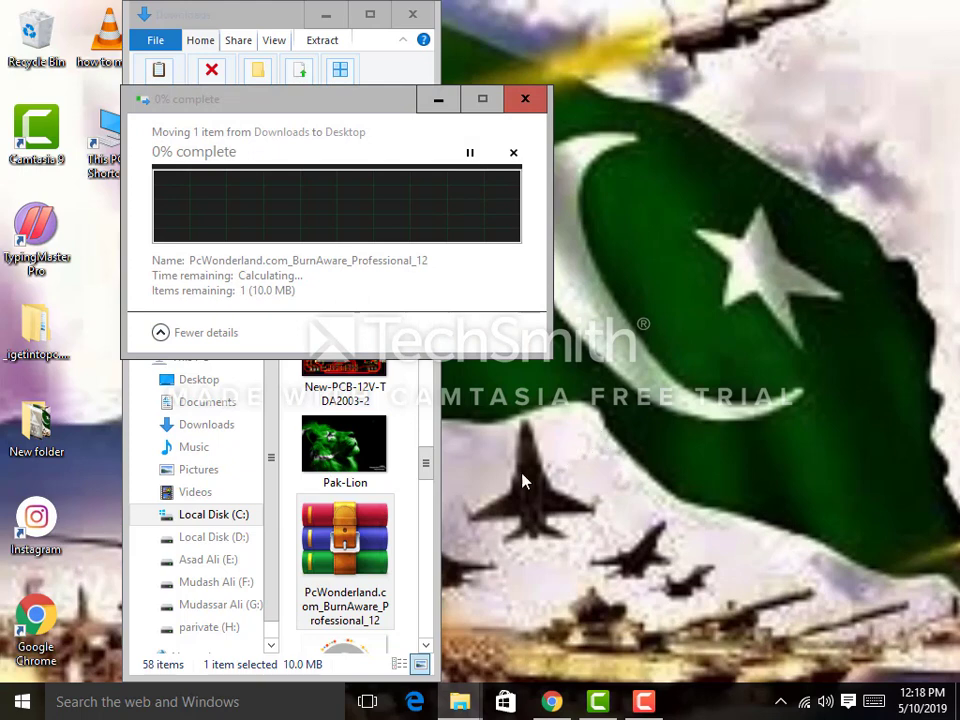
{"action": "left_click", "coordinate": [333, 535]}
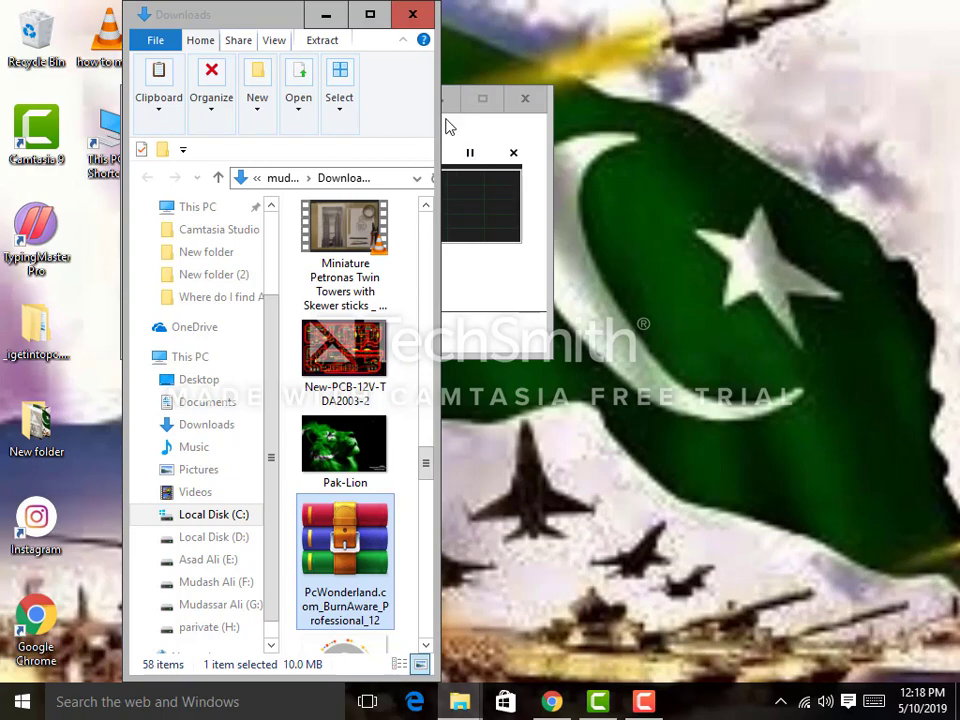
{"action": "left_click", "coordinate": [514, 153]}
{"action": "left_click", "coordinate": [514, 153]}
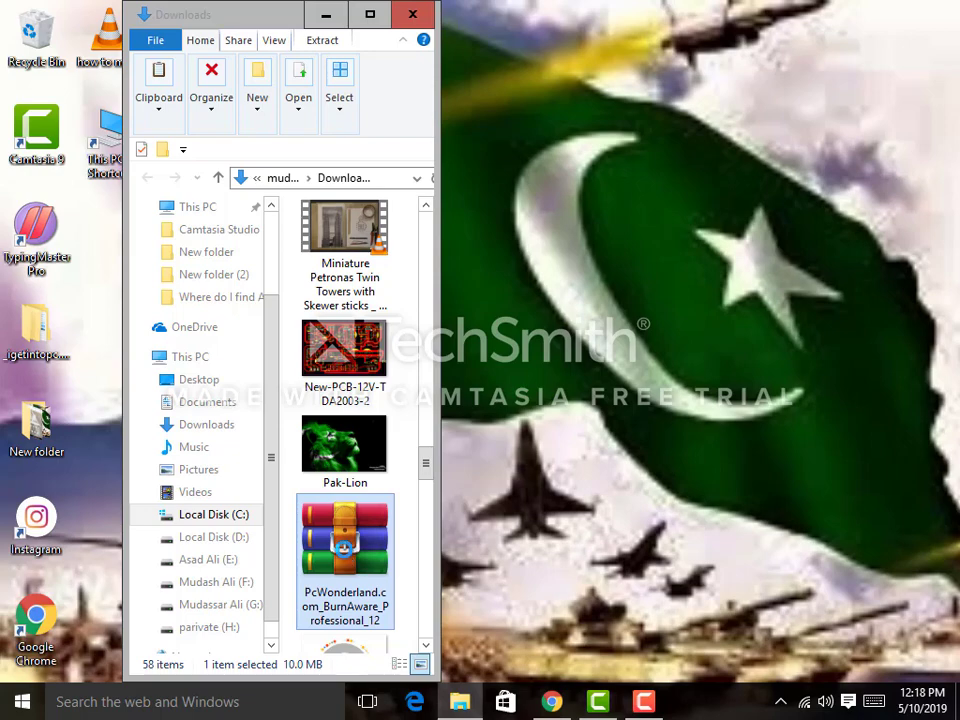
Step: Extract the BurnAware zip into its own folder and maximize the Downloads window
{"action": "right_click", "coordinate": [343, 549]}
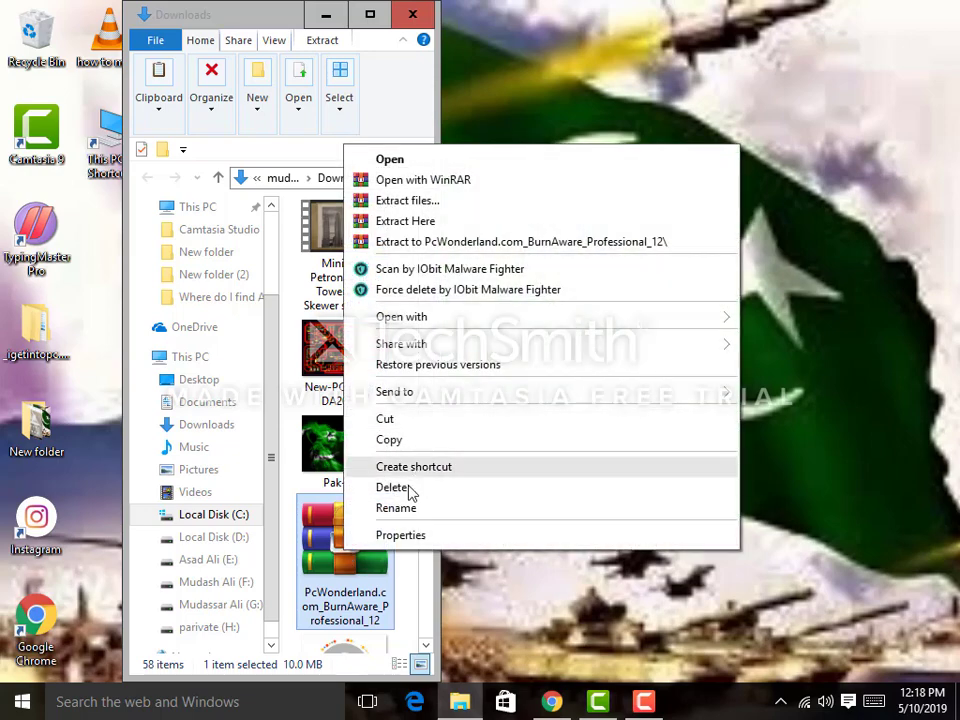
{"action": "left_click", "coordinate": [424, 242]}
{"action": "left_click", "coordinate": [370, 14]}
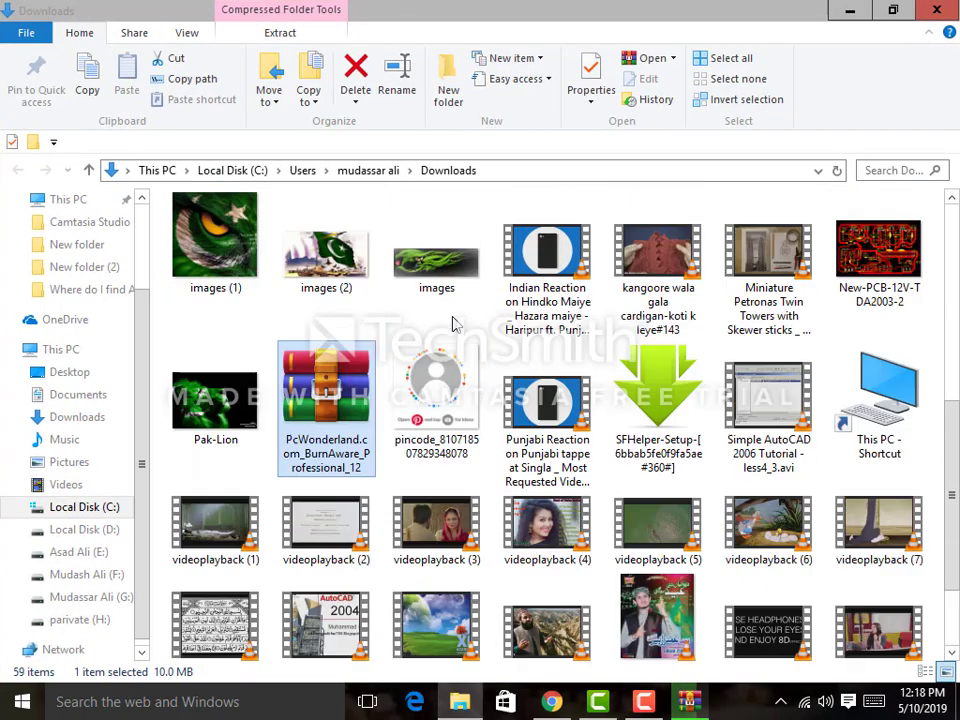
{"action": "scroll", "coordinate": [453, 330], "scroll_direction": "down", "scroll_amount": 2}
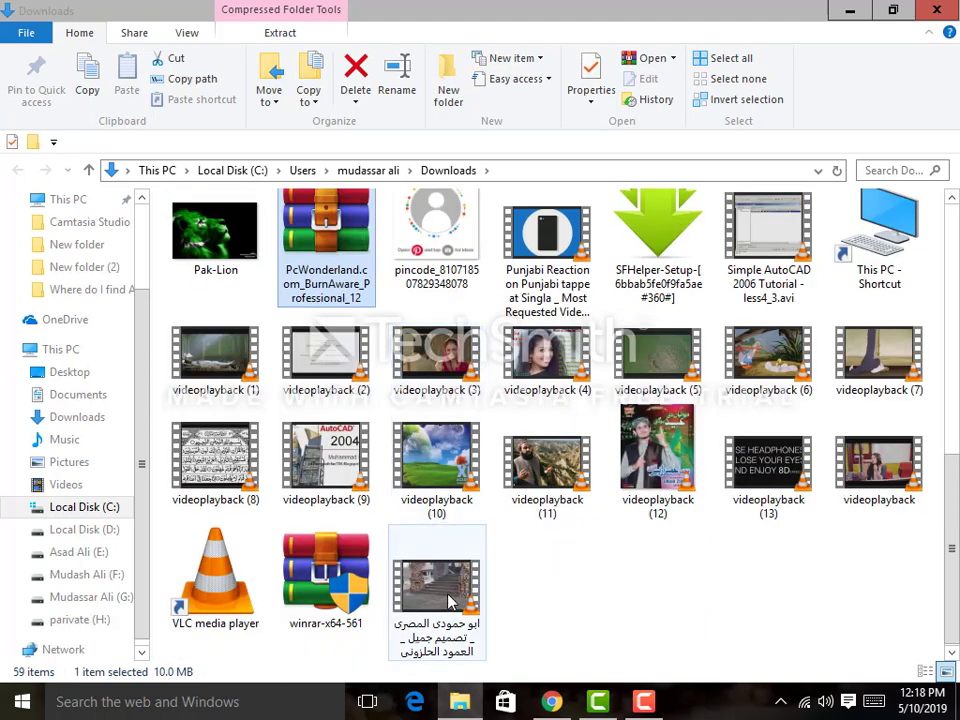
{"action": "scroll", "coordinate": [546, 583], "scroll_direction": "up", "scroll_amount": 6}
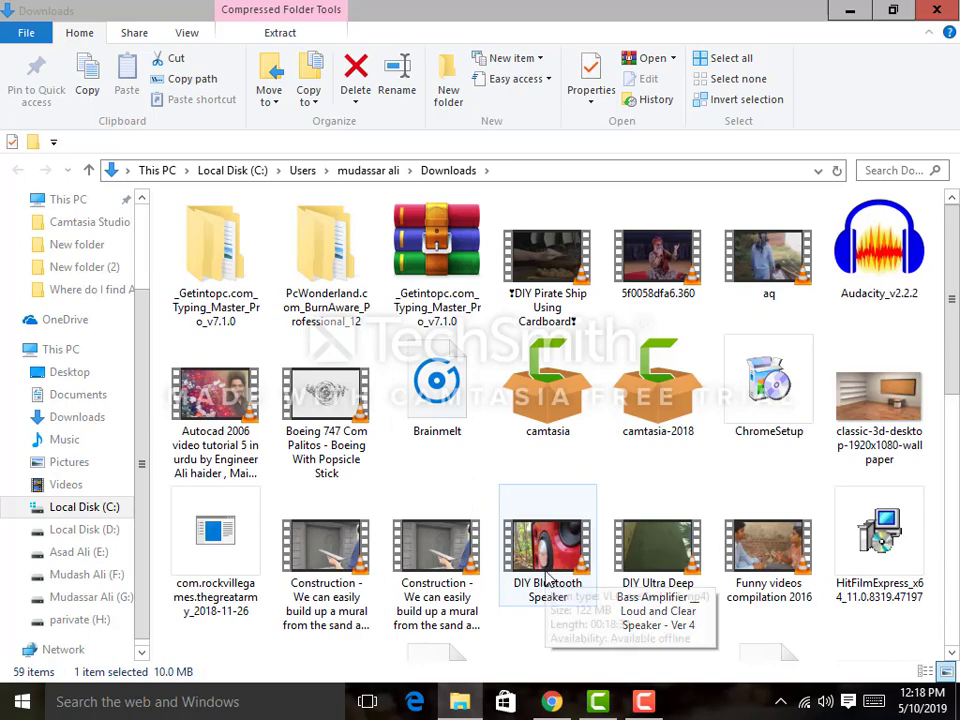
{"action": "scroll", "coordinate": [546, 583], "scroll_direction": "down", "scroll_amount": 5}
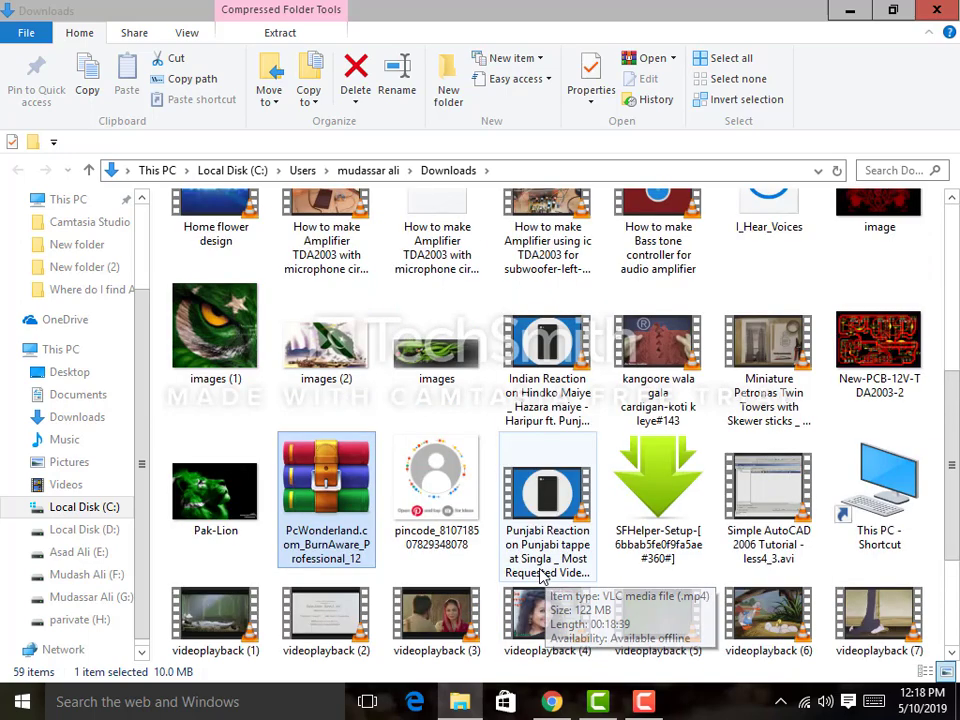
{"action": "scroll", "coordinate": [541, 577], "scroll_direction": "up", "scroll_amount": 5}
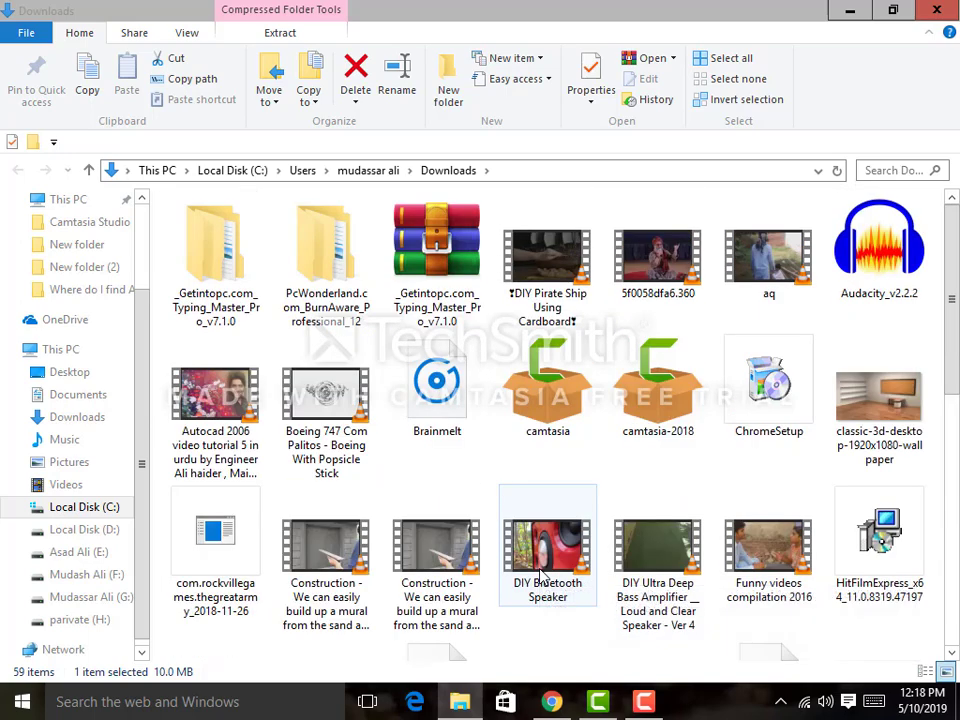
Step: Open the extracted PcWonderland folder and its subfolder, then run the burnaware_pro_12.1 installer
{"action": "double_click", "coordinate": [313, 283]}
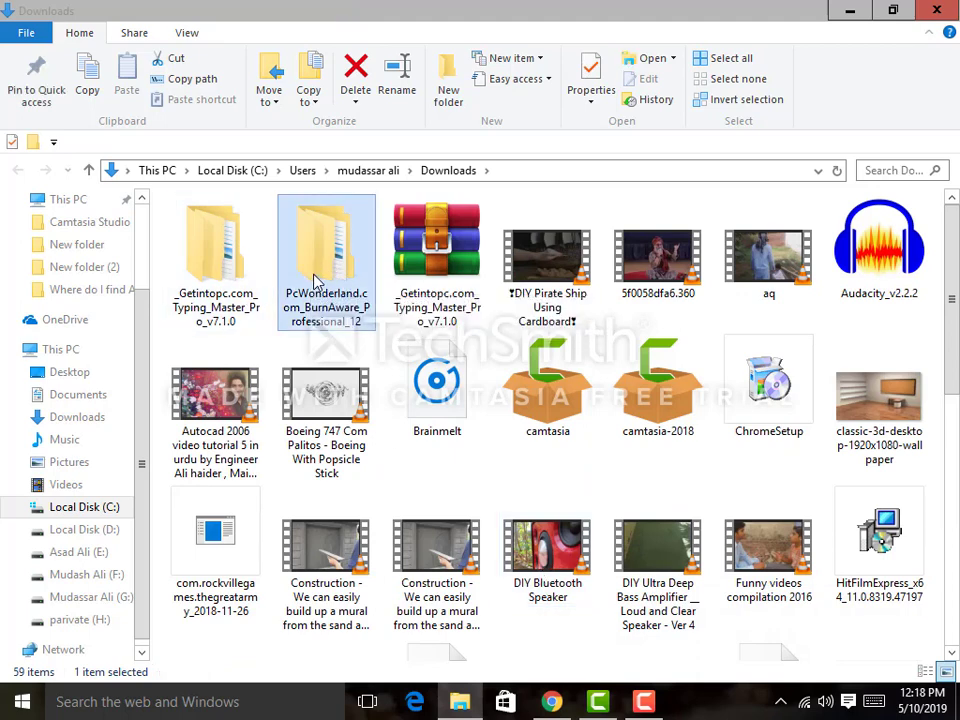
{"action": "double_click", "coordinate": [293, 228]}
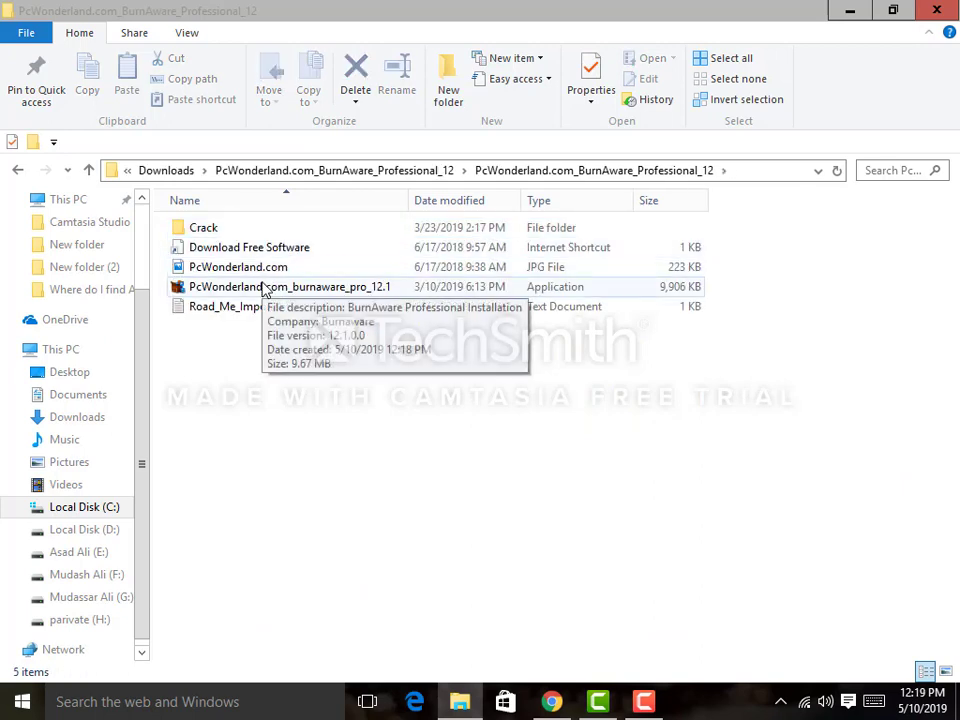
{"action": "left_click", "coordinate": [265, 289]}
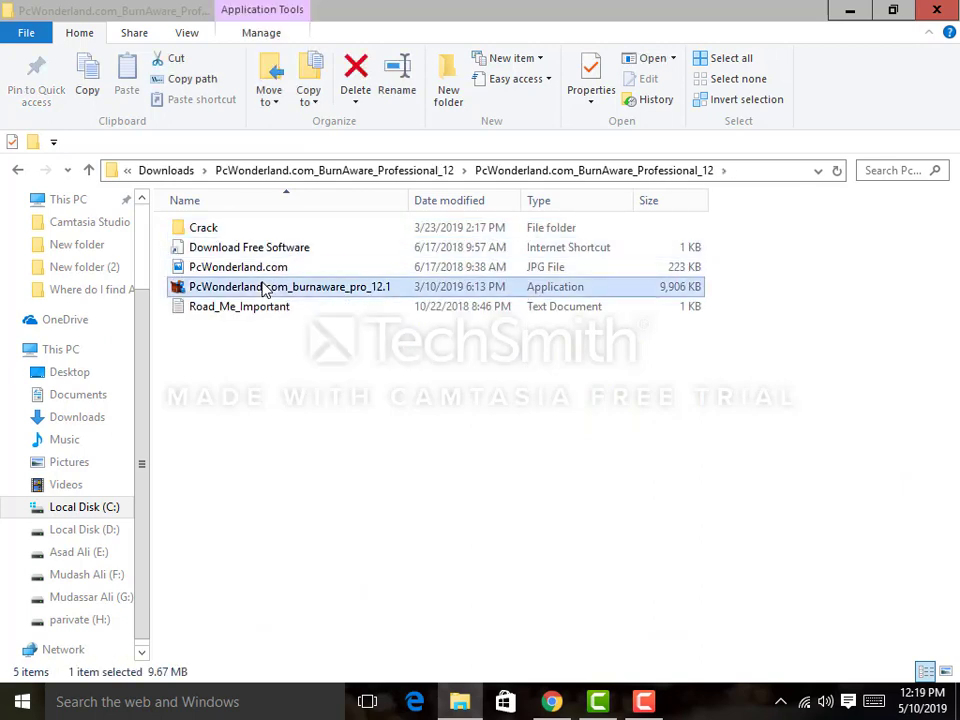
{"action": "double_click", "coordinate": [265, 289]}
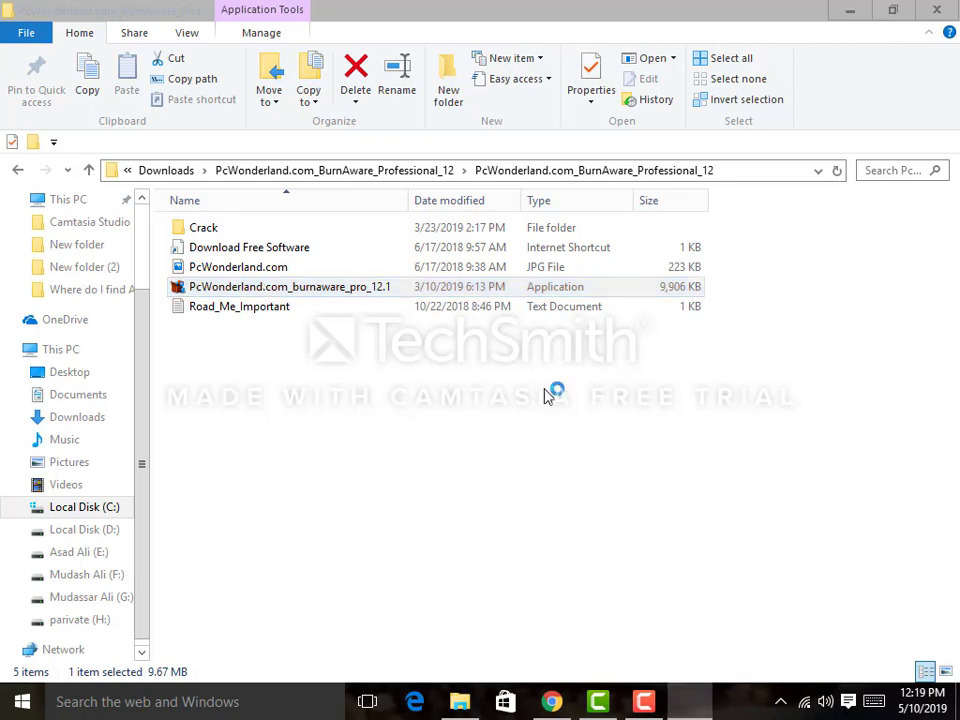
Step: Accept the licence and install BurnAware Professional 12.1 to C:\Program Files (x86)\BurnAware Professional with default options
{"action": "left_click", "coordinate": [485, 399]}
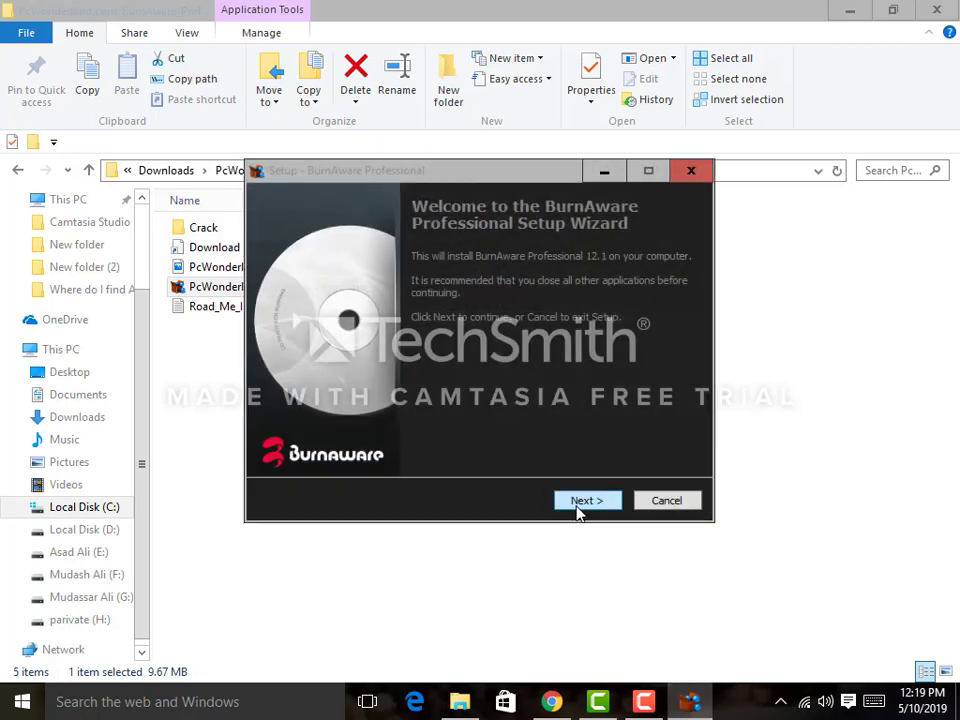
{"action": "left_click", "coordinate": [577, 502]}
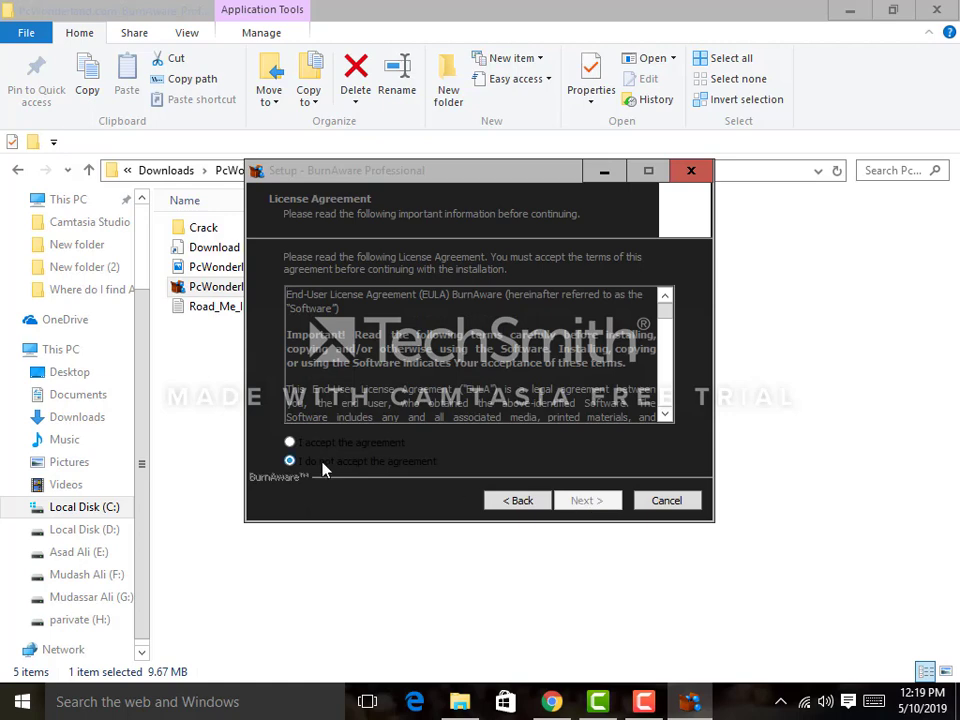
{"action": "left_click", "coordinate": [290, 442]}
{"action": "left_click", "coordinate": [585, 502]}
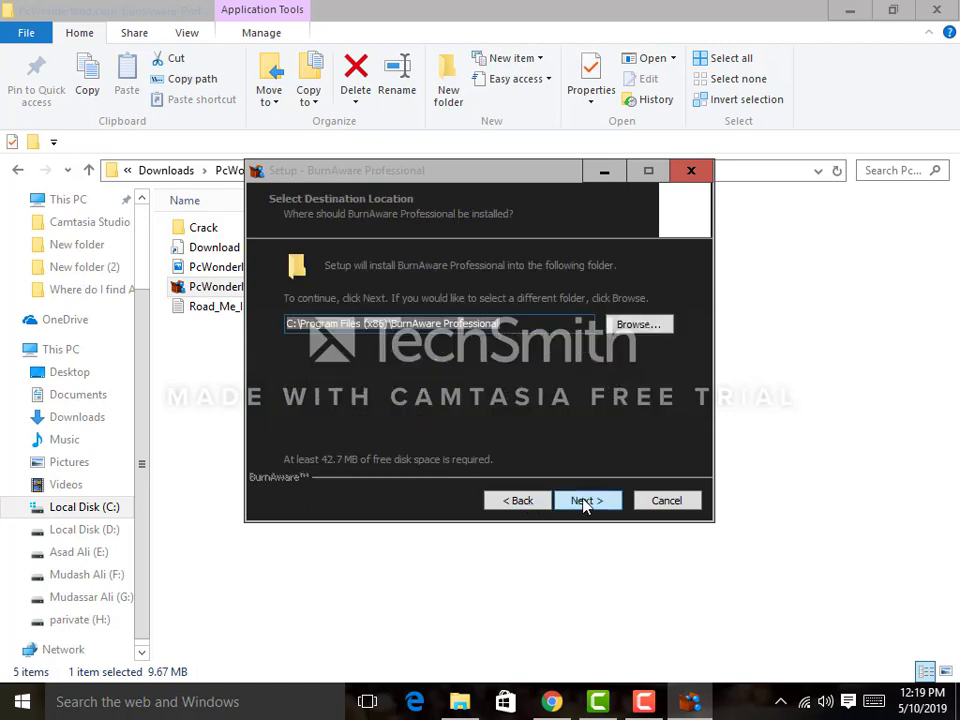
{"action": "left_click", "coordinate": [584, 502]}
{"action": "left_click", "coordinate": [584, 502]}
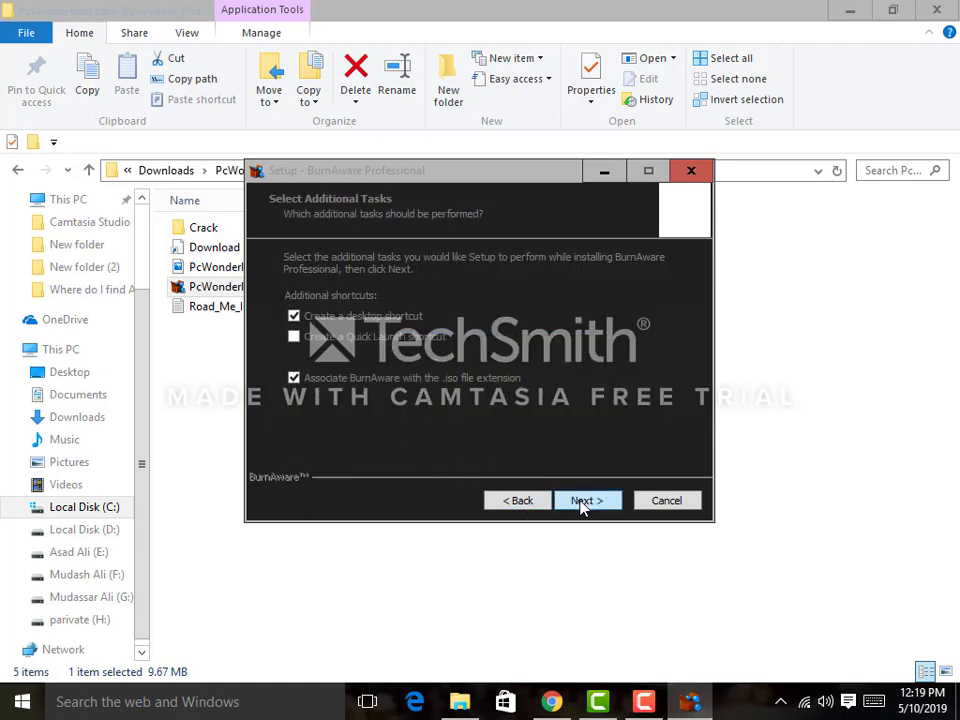
{"action": "left_click", "coordinate": [584, 502]}
{"action": "left_click", "coordinate": [584, 502]}
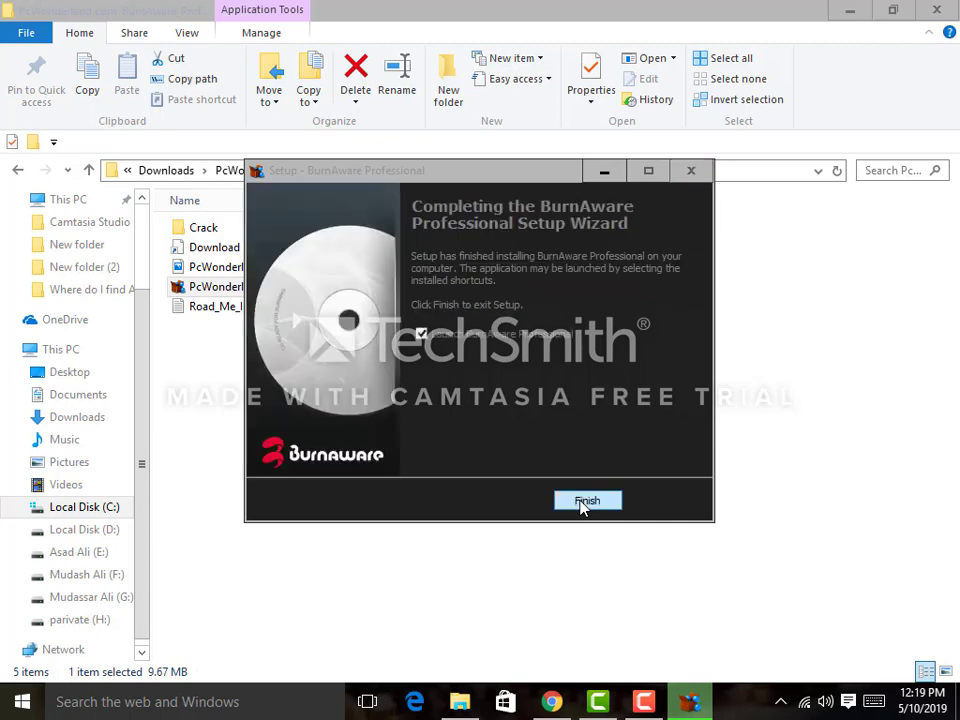
{"action": "left_click", "coordinate": [586, 501]}
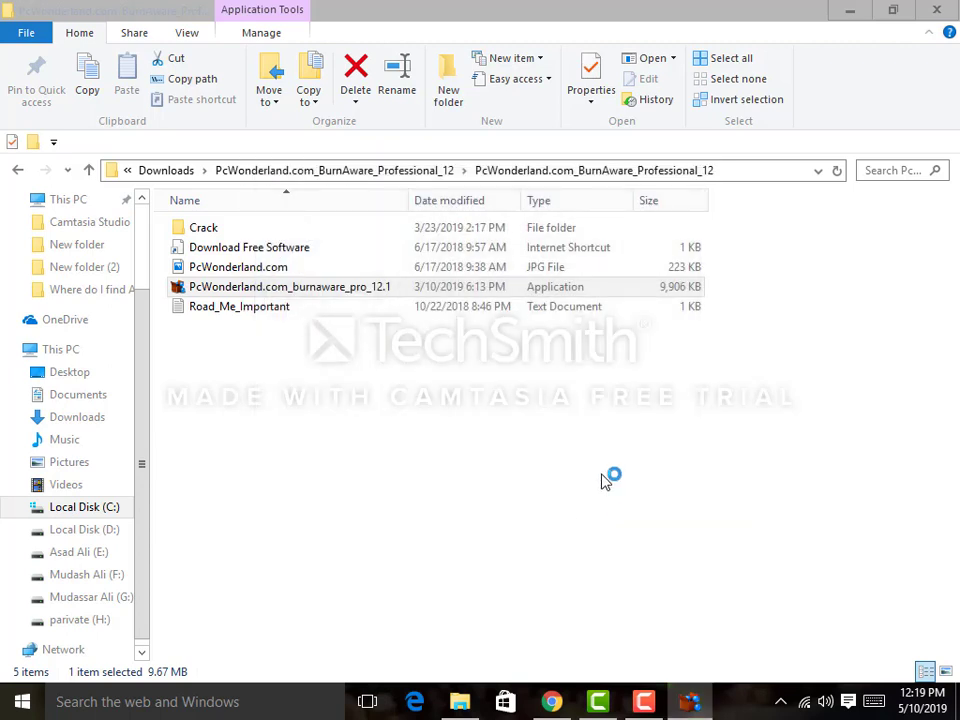
Step: Minimise File Explorer, dismiss the open-with prompt, and start BurnAware Professional from its desktop shortcut
{"action": "left_click", "coordinate": [846, 8]}
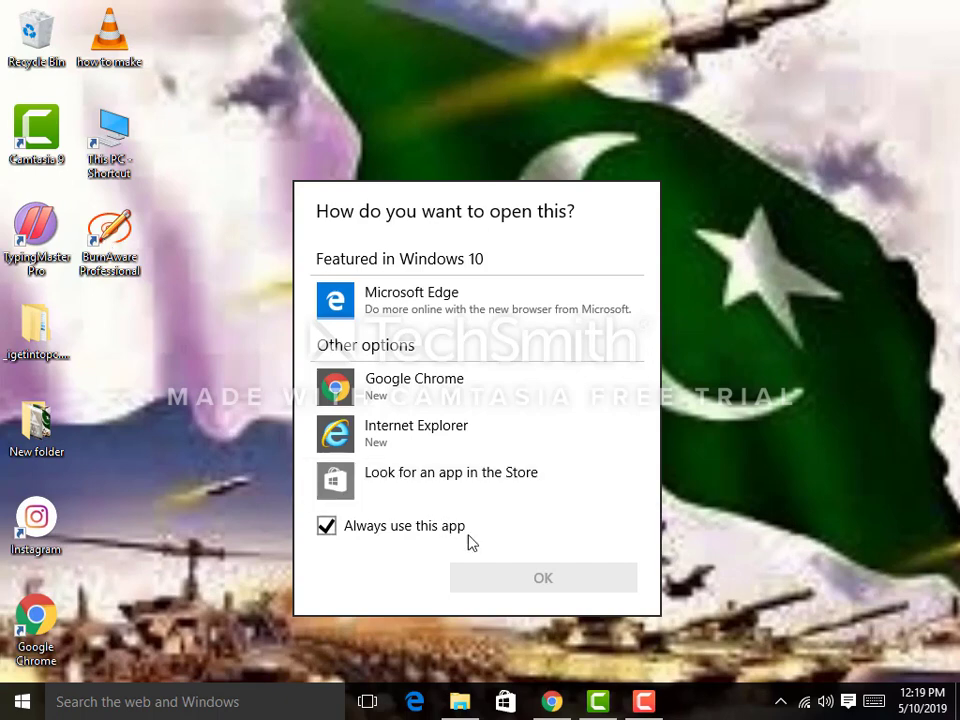
{"action": "left_click", "coordinate": [36, 130]}
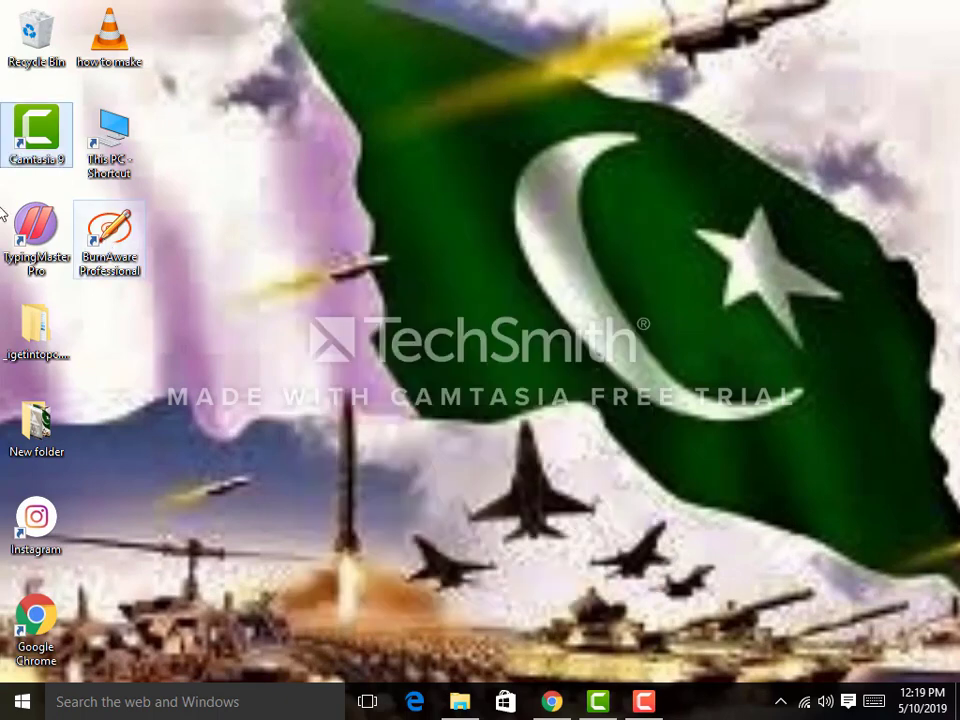
{"action": "left_click", "coordinate": [104, 233]}
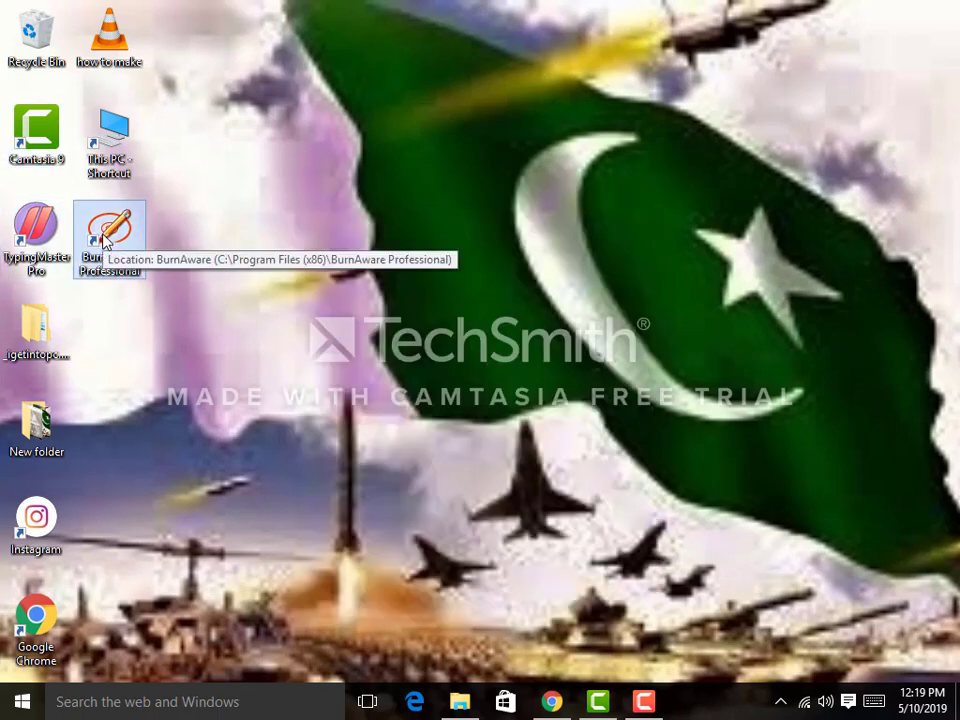
{"action": "double_click", "coordinate": [104, 233]}
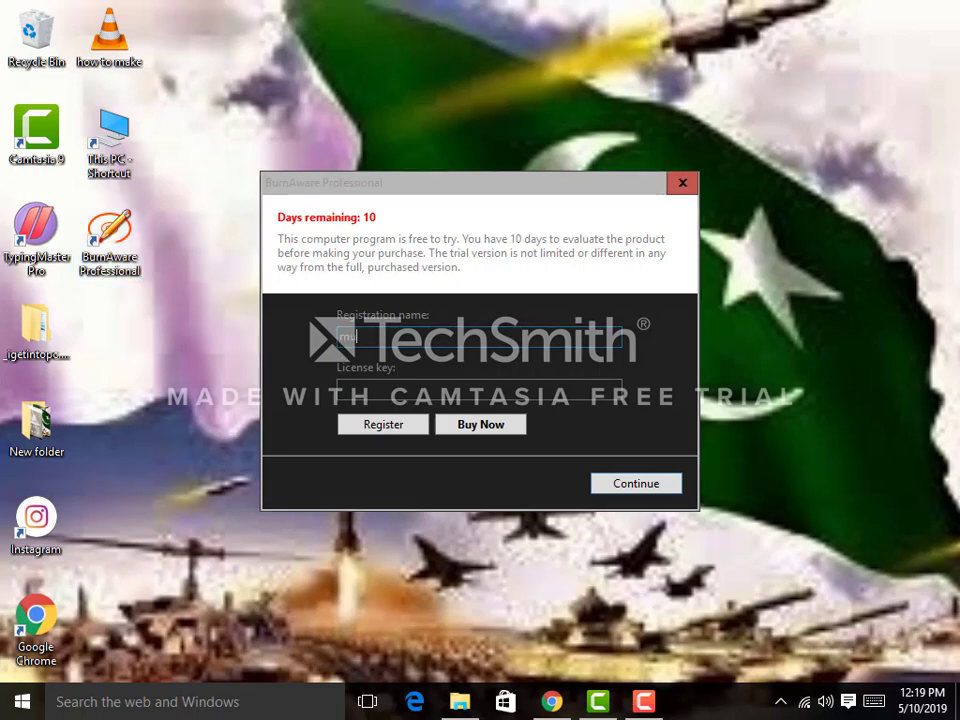
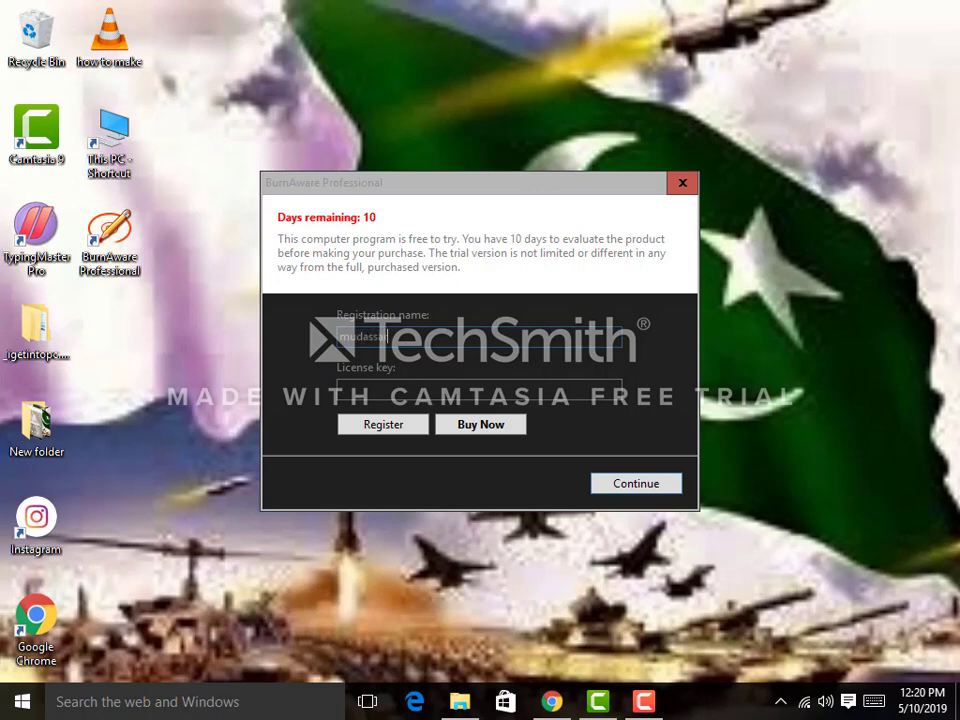
Step: Enter a registration name, attempt to register, and dismiss the registration message
{"action": "left_click", "coordinate": [352, 386]}
{"action": "left_click", "coordinate": [364, 428]}
{"action": "left_click", "coordinate": [536, 424]}
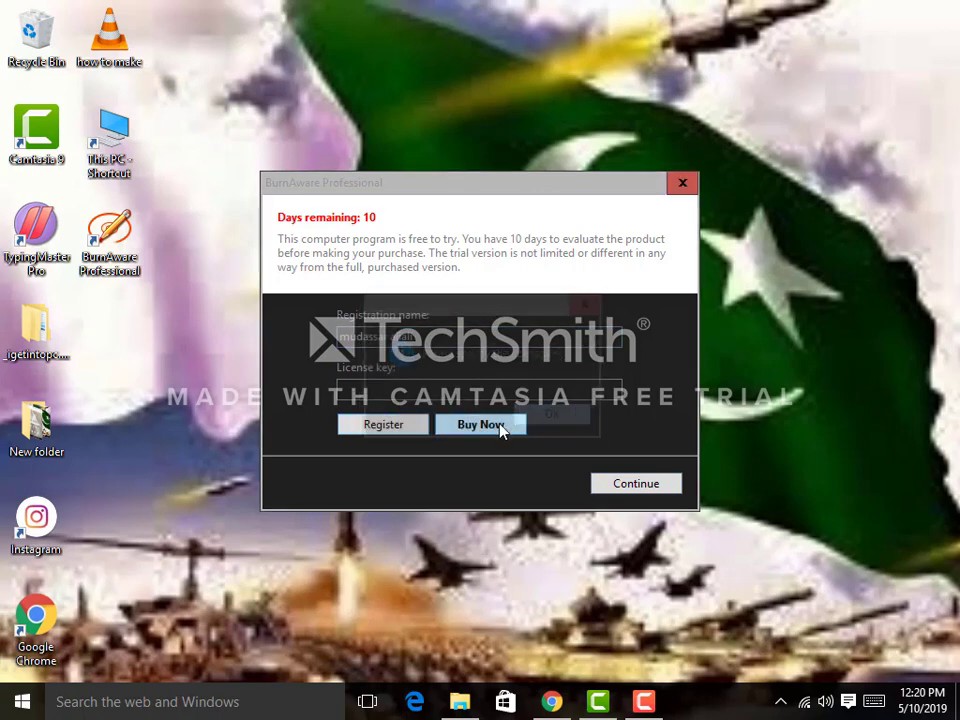
Step: Open the BurnAware Buy Now page in Google Chrome, then continue with the 10-day trial
{"action": "left_click", "coordinate": [486, 429]}
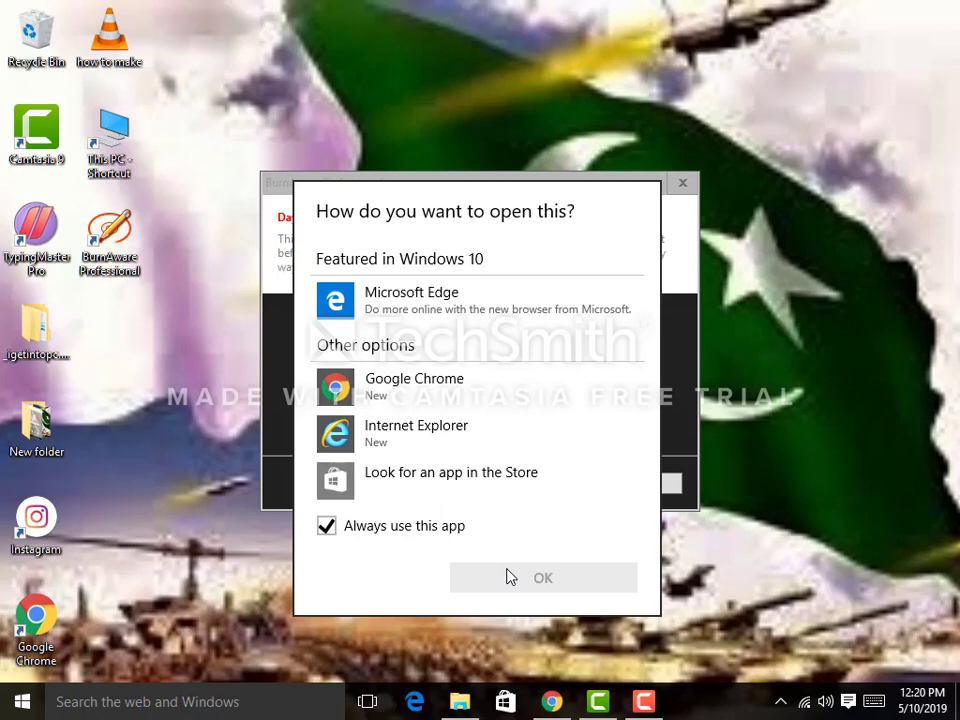
{"action": "left_click", "coordinate": [400, 386]}
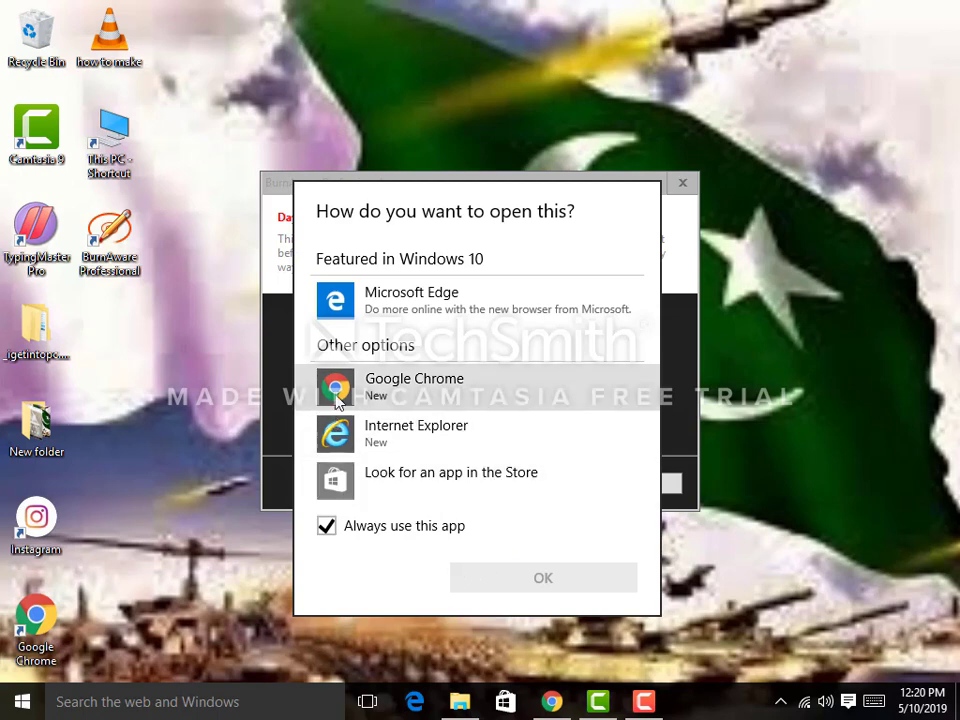
{"action": "left_click", "coordinate": [479, 587]}
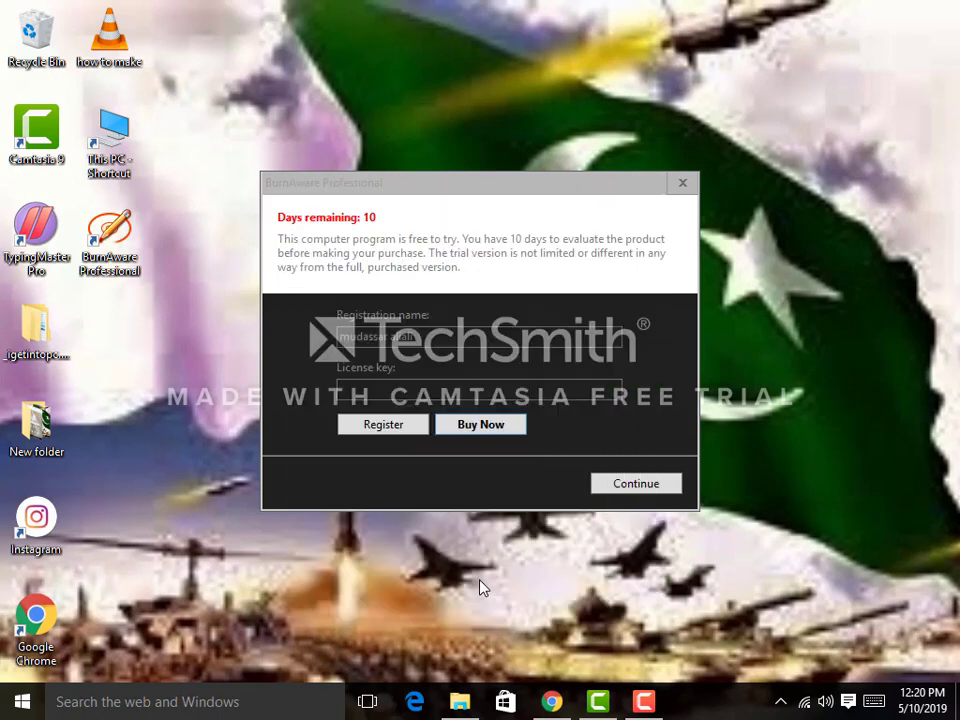
{"action": "left_click", "coordinate": [617, 487]}
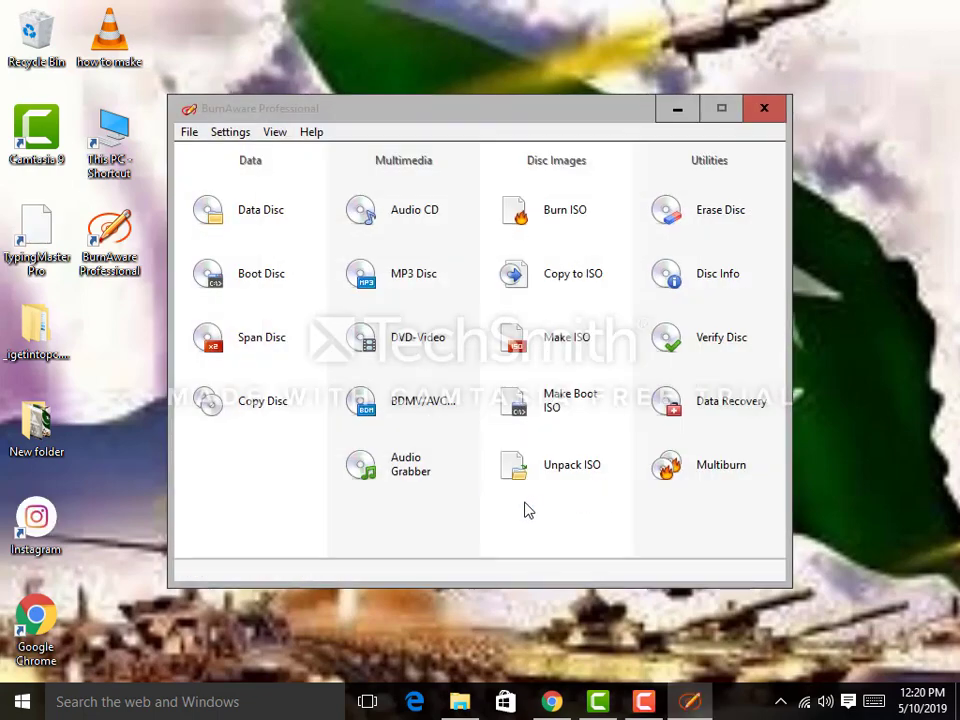
Step: Close the Chrome purchase page, continue the trial, and decline the BurnAware 12.3 update
{"action": "mouse_move", "coordinate": [660, 700]}
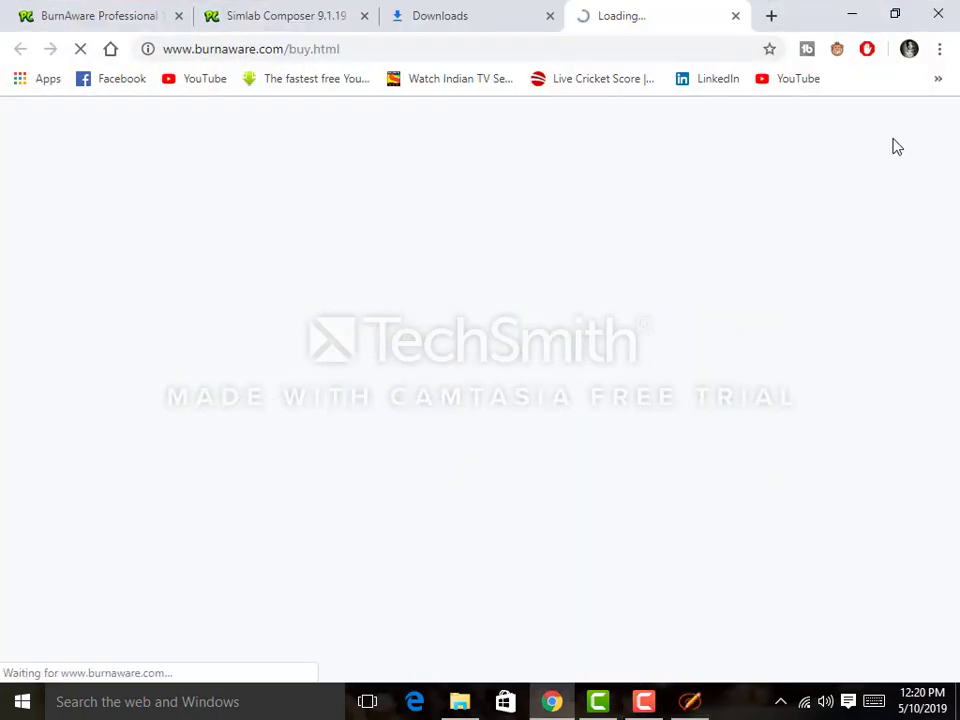
{"action": "left_click", "coordinate": [938, 13]}
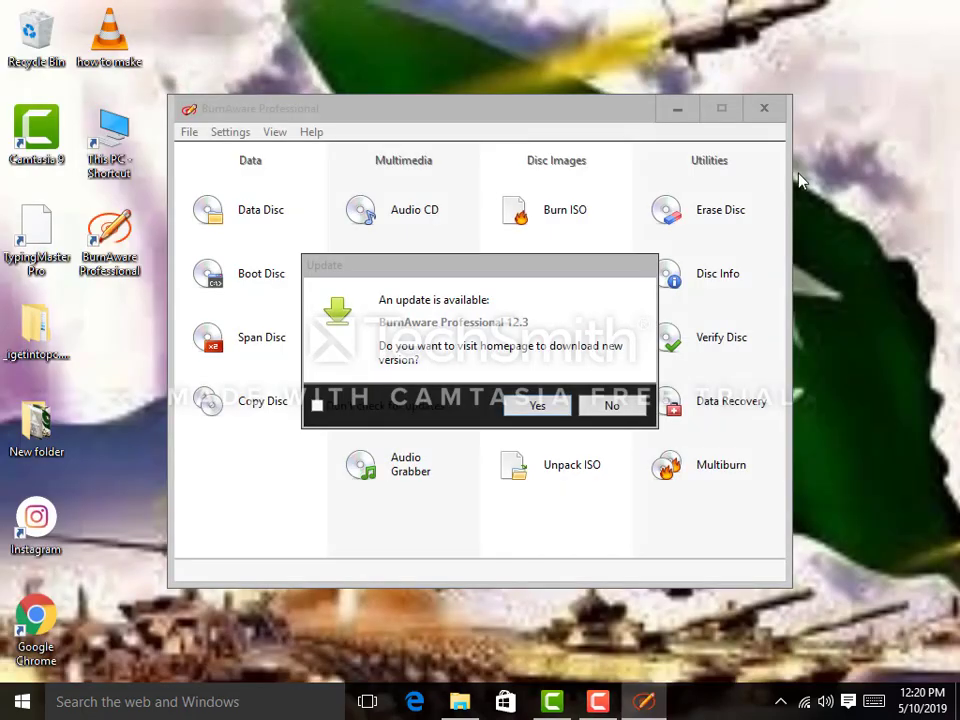
{"action": "left_click", "coordinate": [548, 410]}
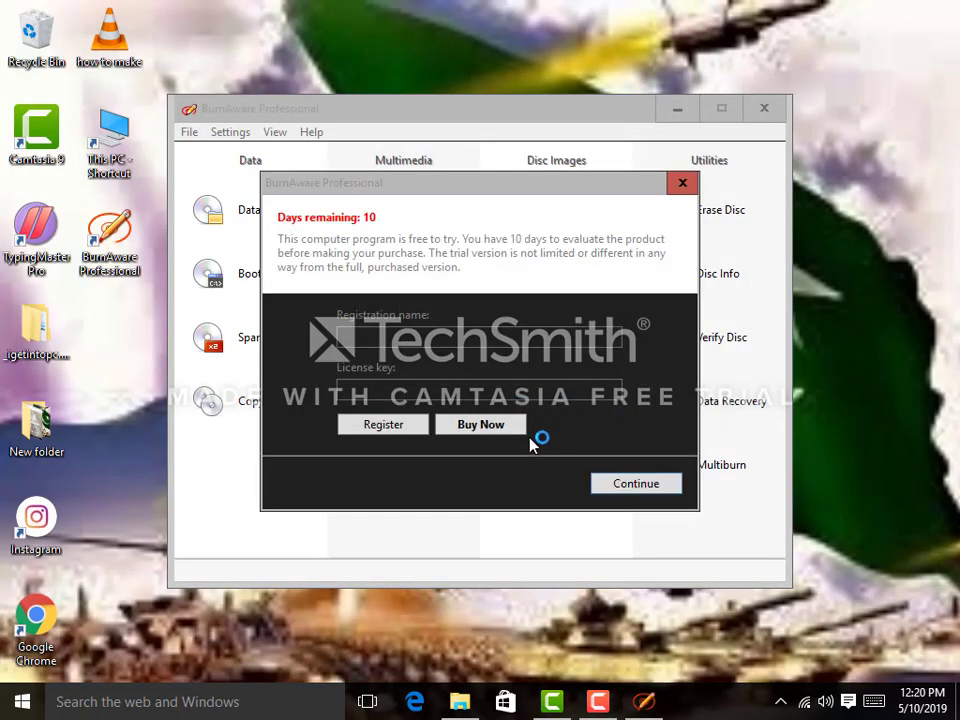
{"action": "left_click", "coordinate": [634, 484]}
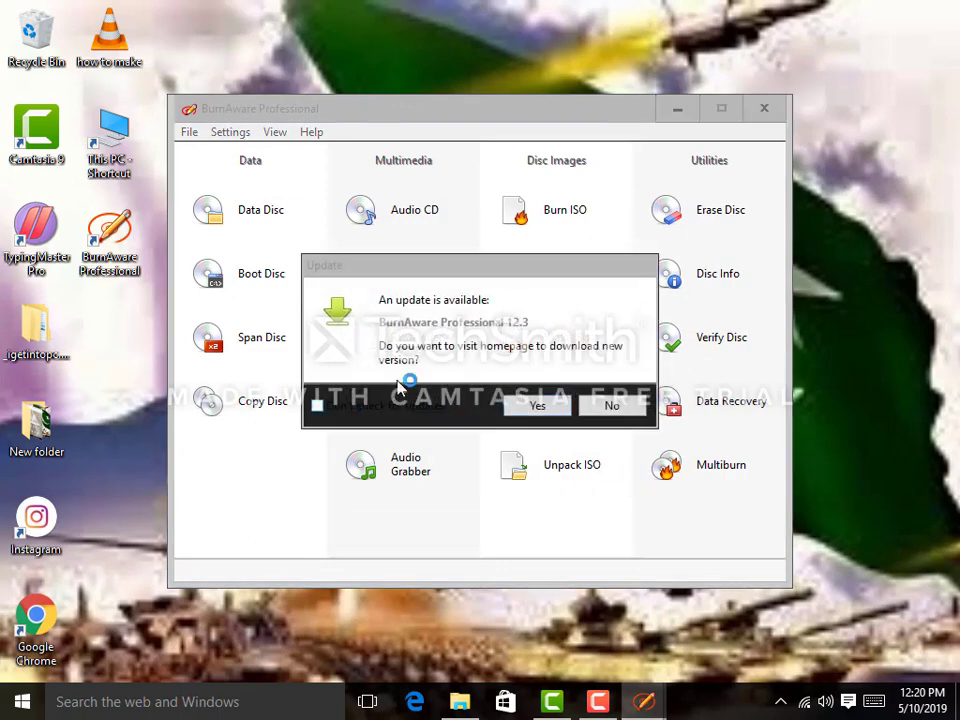
{"action": "left_click", "coordinate": [618, 405]}
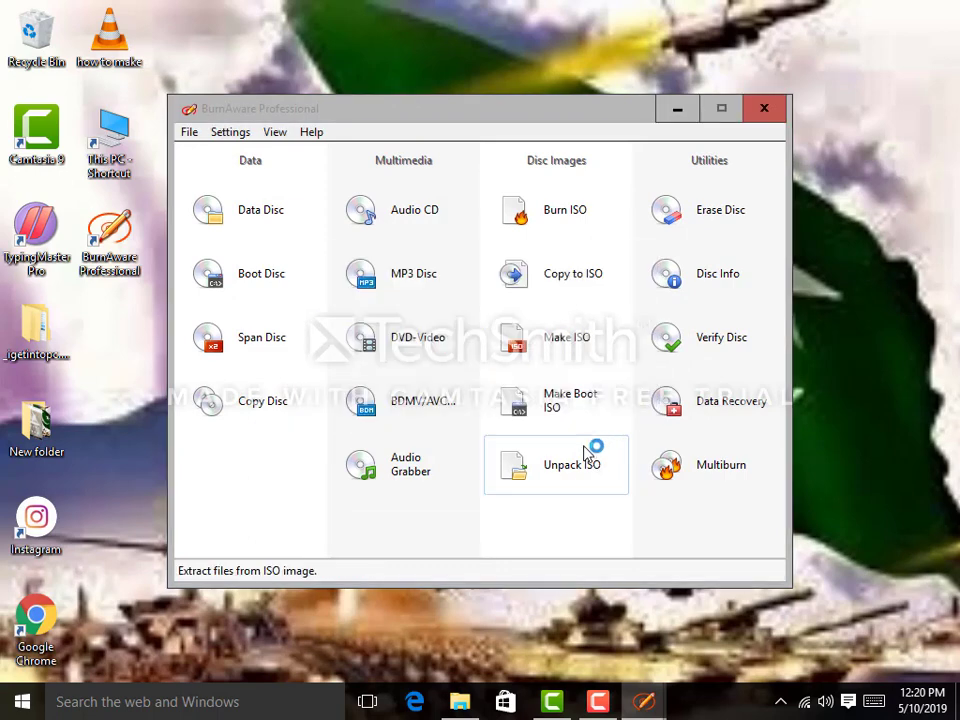